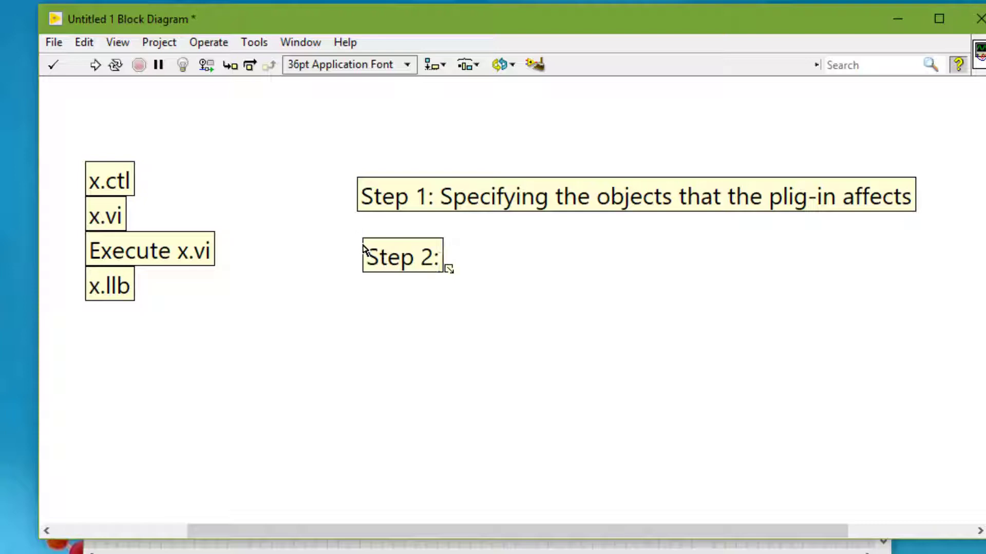
Complete the Step 2 label with the text "Determining how the custom item appears in the shortut menu"
{"action": "type", "text": "Det"}
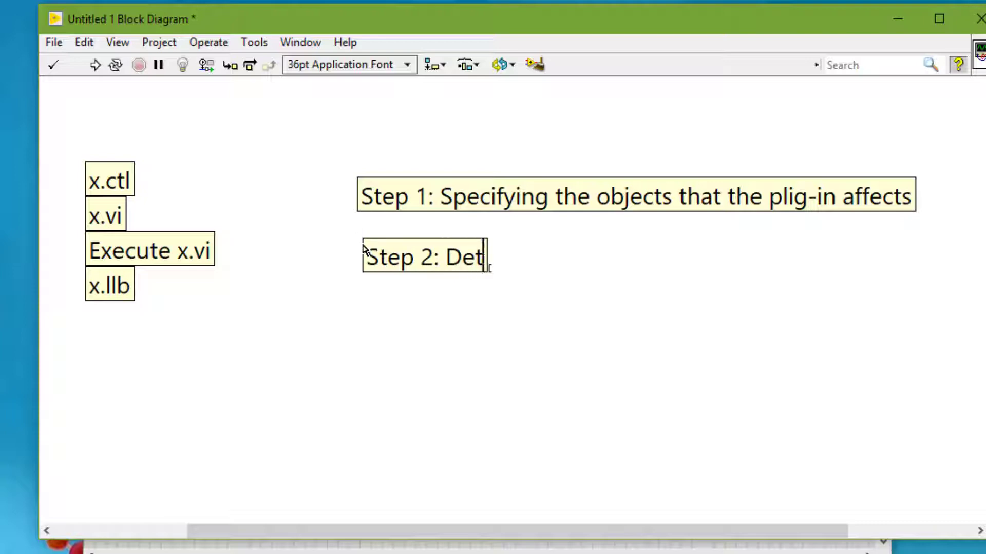
{"action": "type", "text": "ermi"}
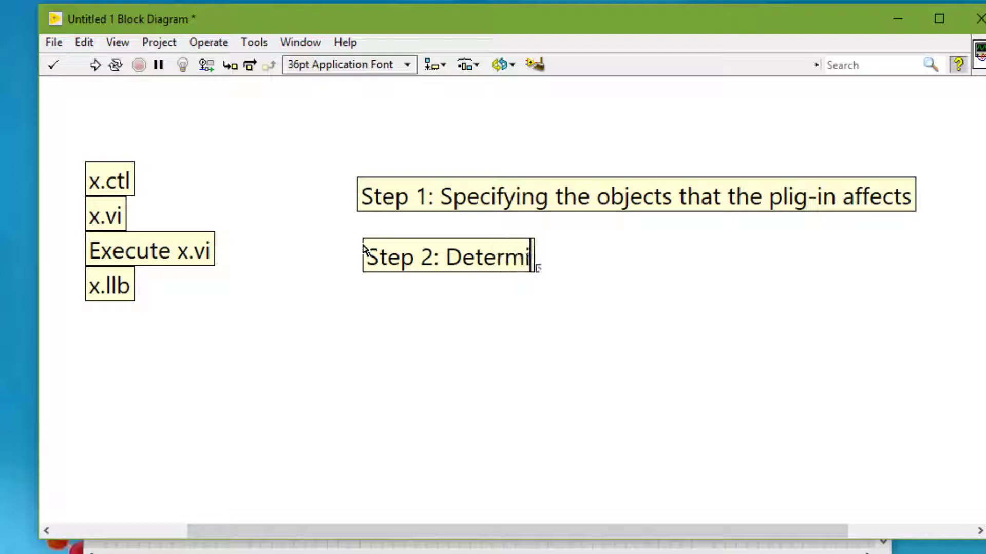
{"action": "type", "text": "ning "}
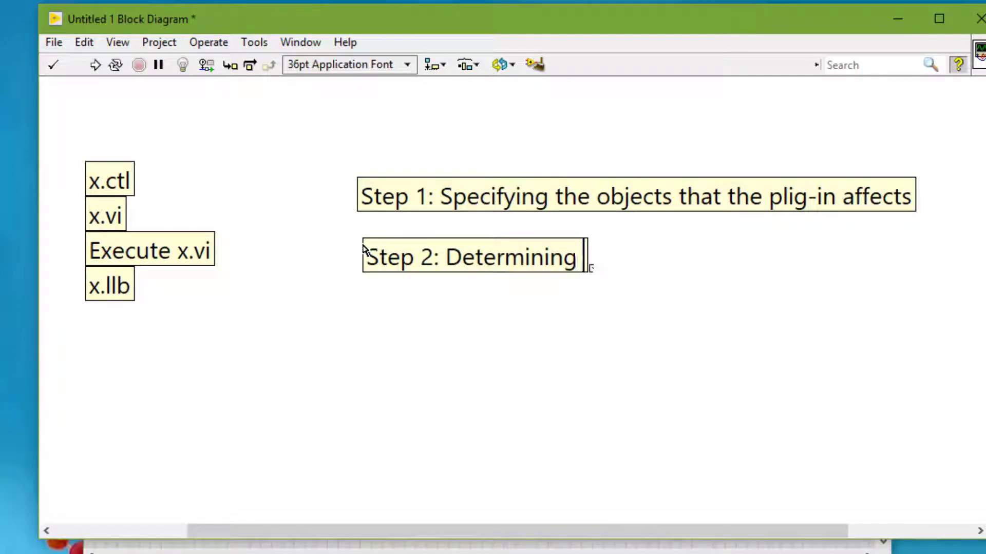
{"action": "type", "text": "how "}
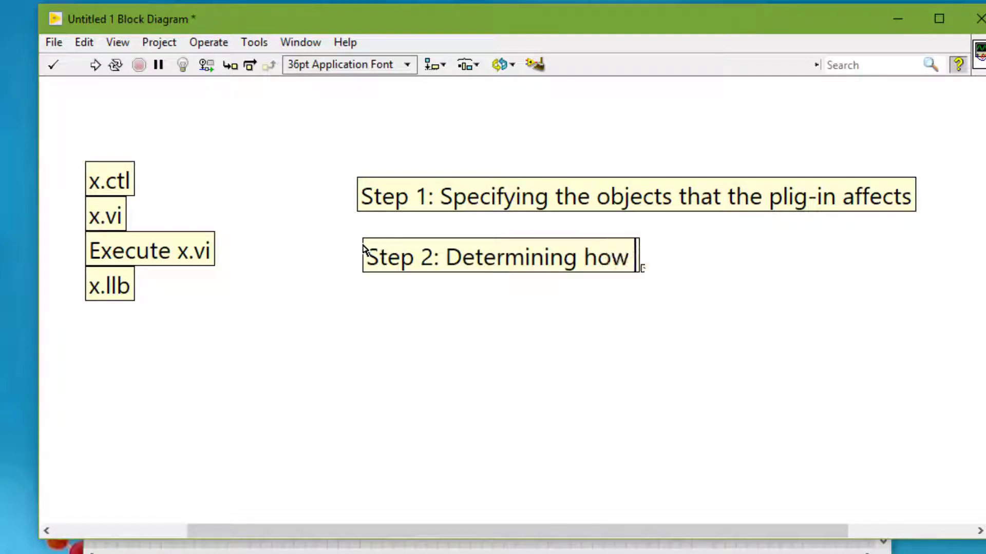
{"action": "type", "text": "the cu"}
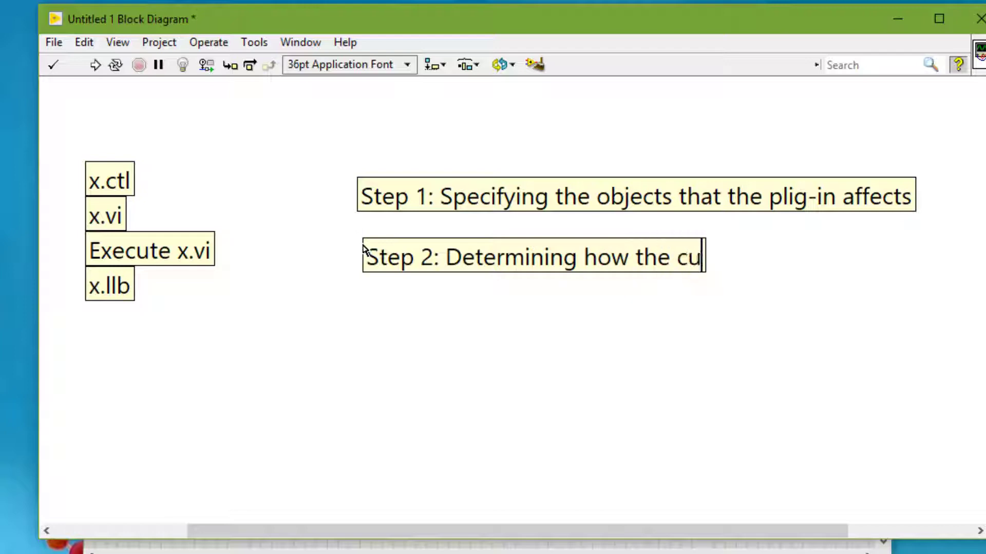
{"action": "type", "text": "stom "}
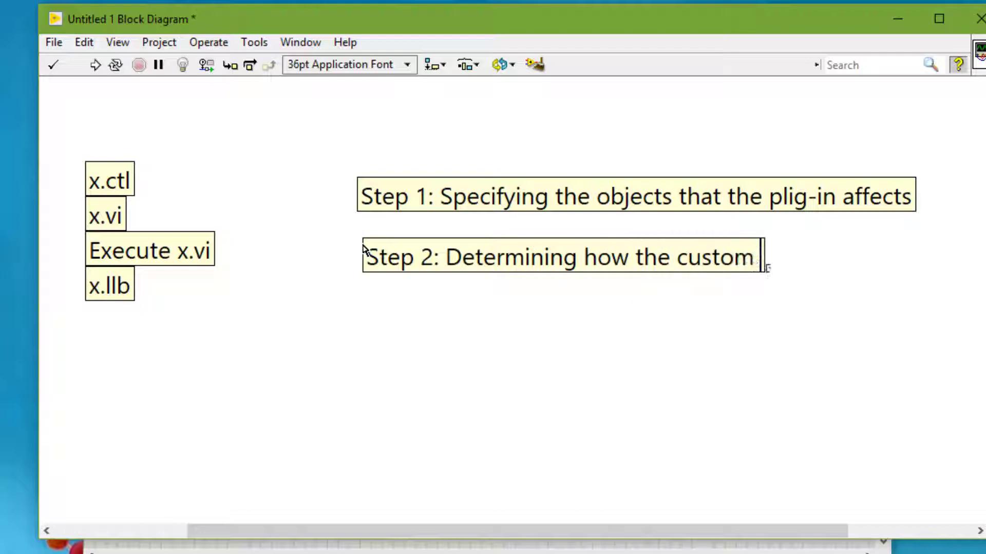
{"action": "type", "text": "item "}
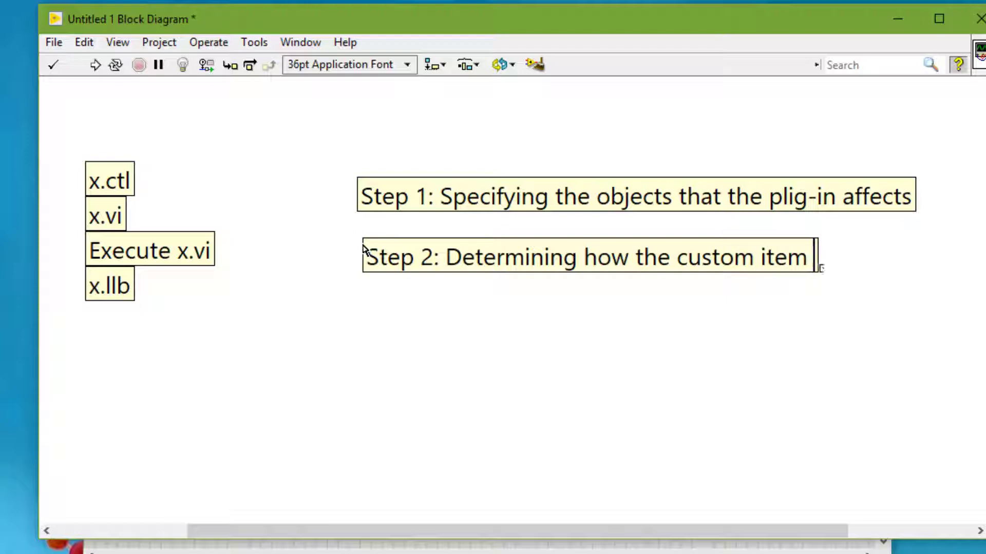
{"action": "type", "text": "appera"}
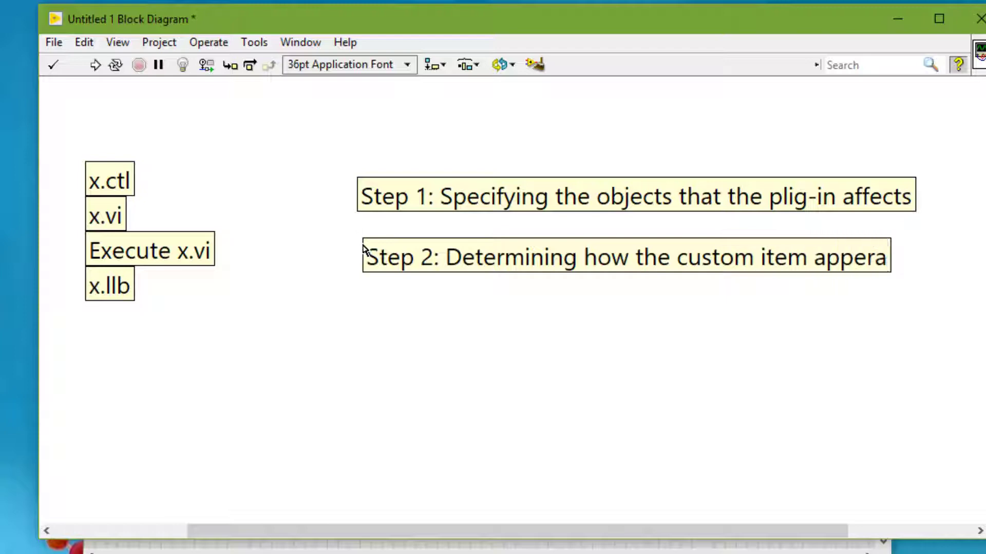
{"action": "key", "text": "BackSpace"}
{"action": "type", "text": "s"}
{"action": "key", "text": "BackSpace"}
{"action": "key", "text": "BackSpace"}
{"action": "type", "text": "ars in the "}
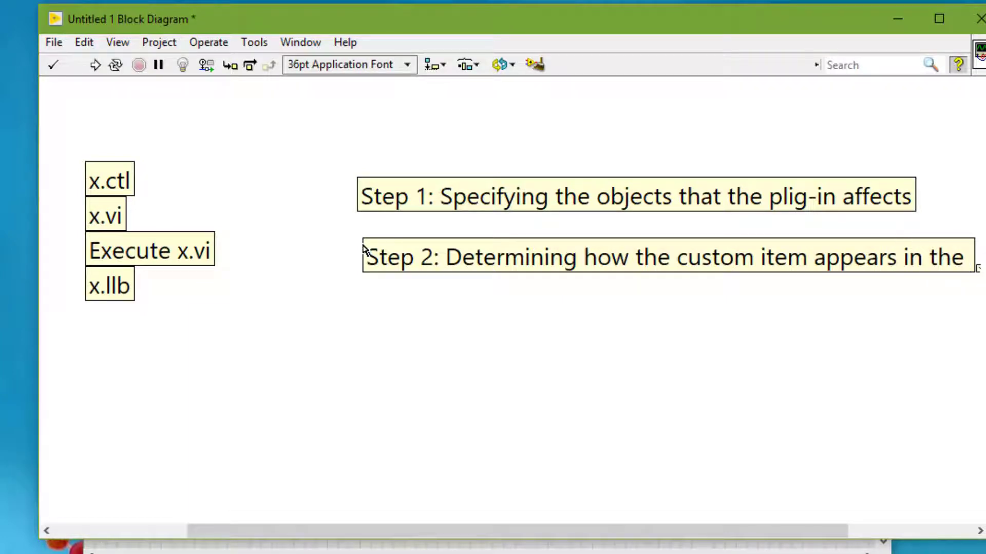
{"action": "type", "text": "sh"}
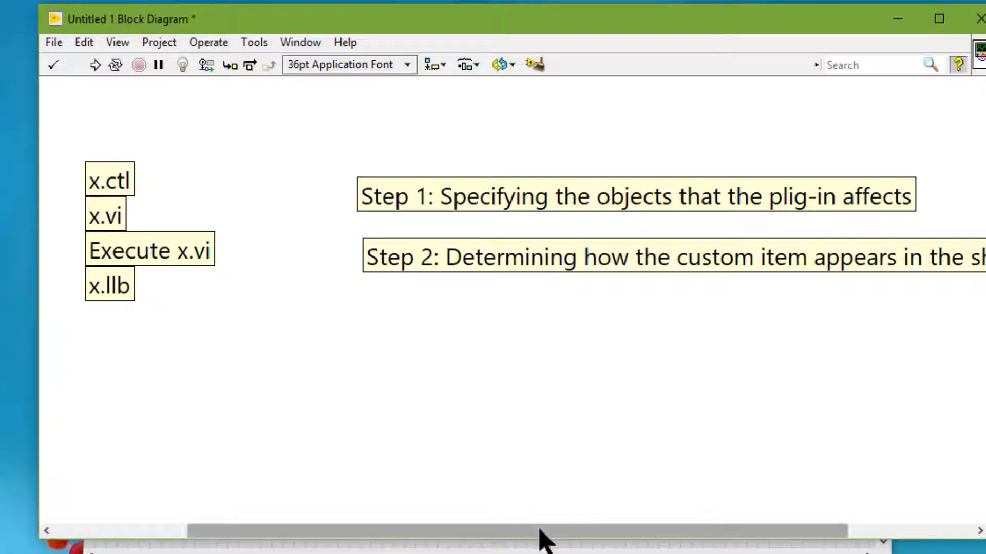
{"action": "left_click_drag", "start_coordinate": [540, 531], "coordinate": [666, 533]}
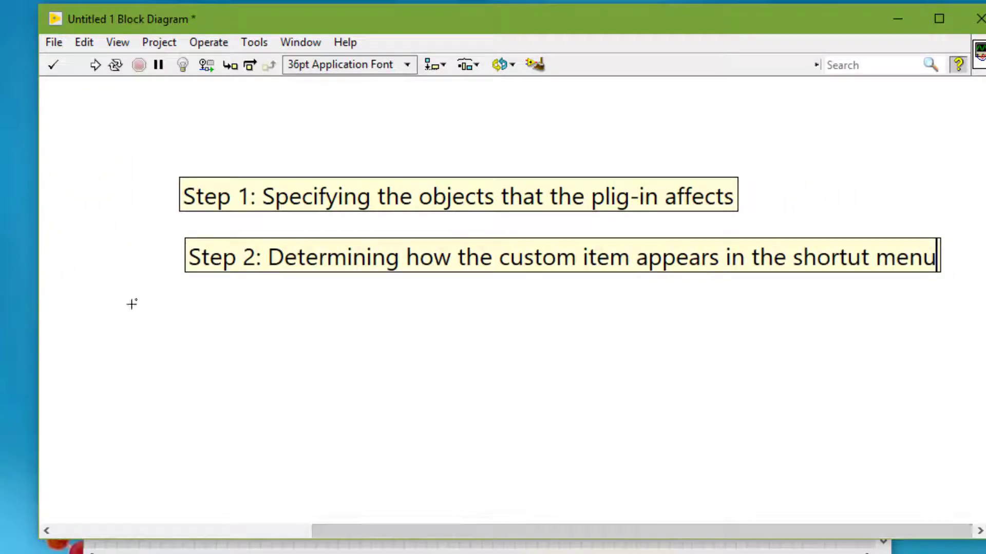
Add a label below Step 2 reading "Step 3: Editing how the plug-in executes when we select the custom item"
{"action": "double_click", "coordinate": [184, 307]}
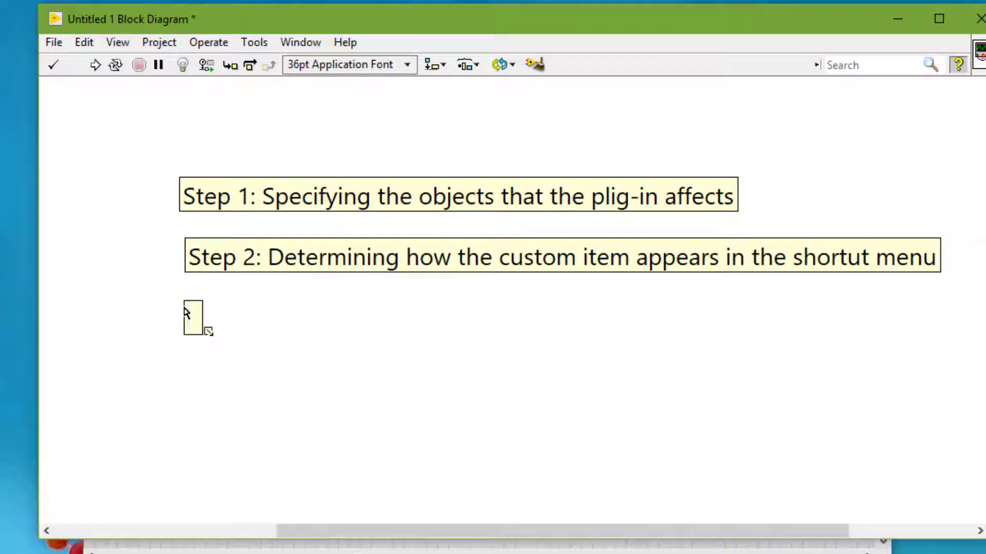
{"action": "type", "text": "Step"}
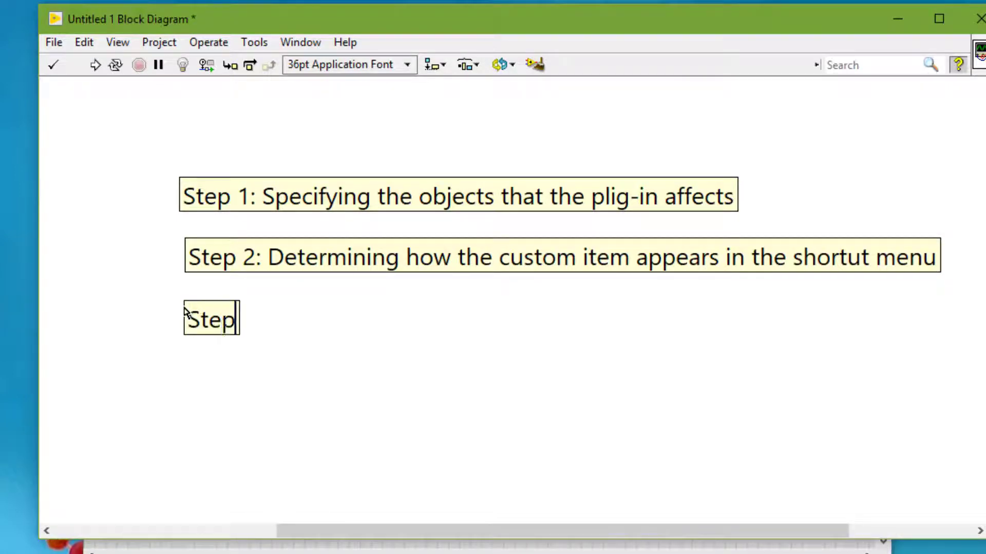
{"action": "type", "text": " 3:"}
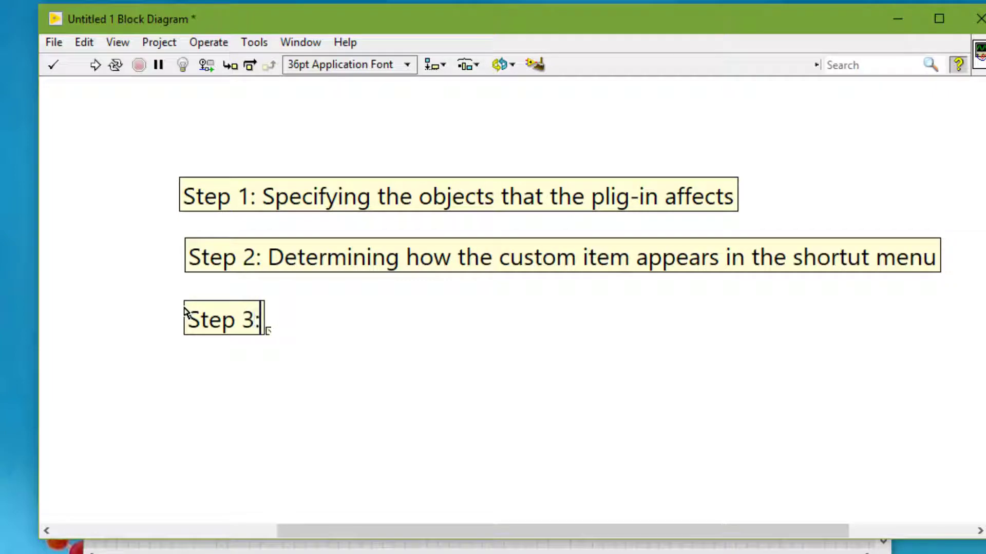
{"action": "type", "text": " Editing"}
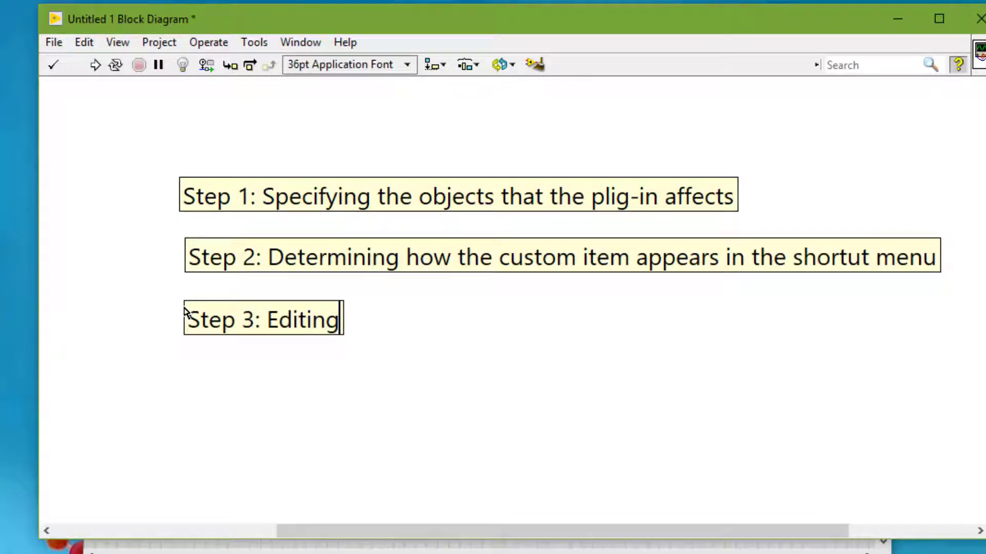
{"action": "type", "text": " ho"}
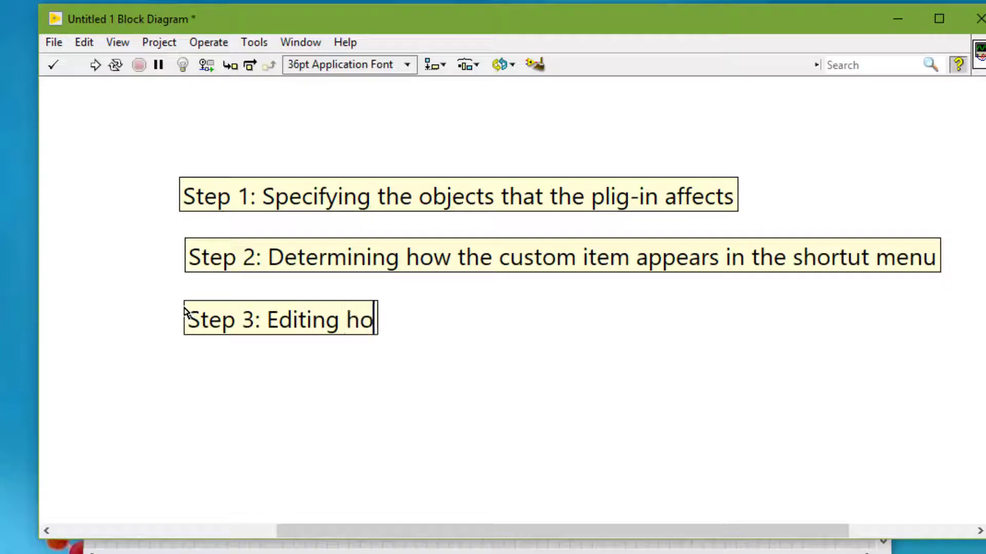
{"action": "type", "text": "w the "}
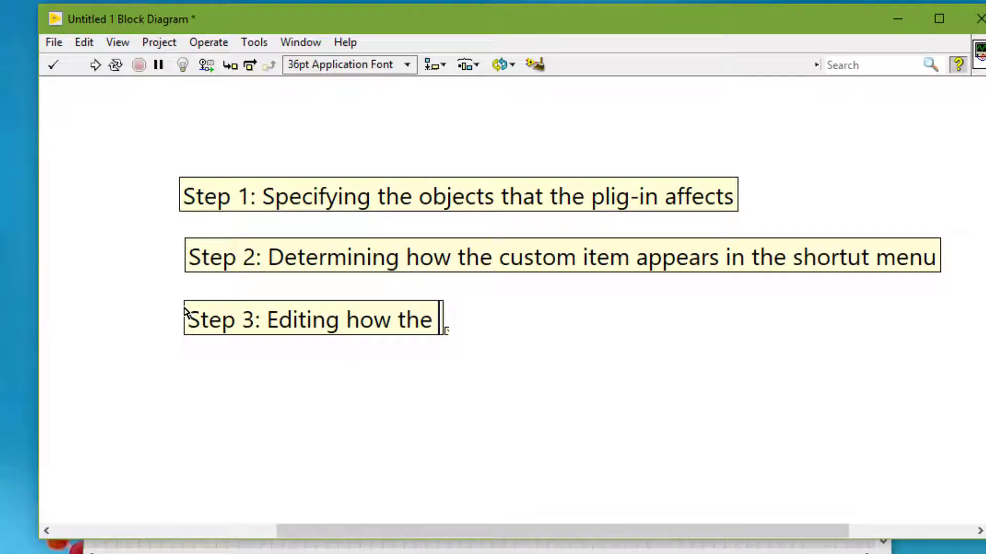
{"action": "type", "text": "plu-in"}
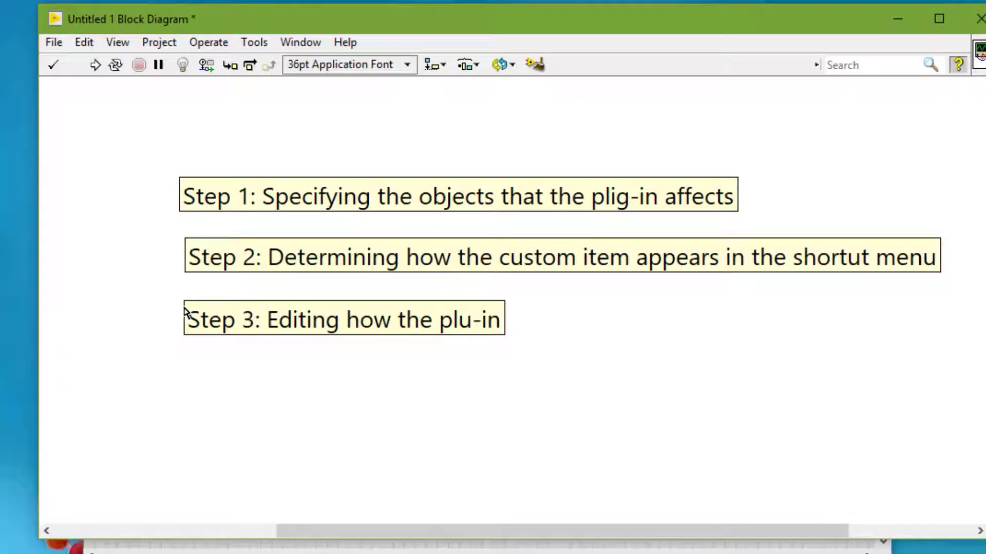
{"action": "key", "text": "Left"}
{"action": "key", "text": "Left"}
{"action": "key", "text": "Left"}
{"action": "type", "text": "g-in"}
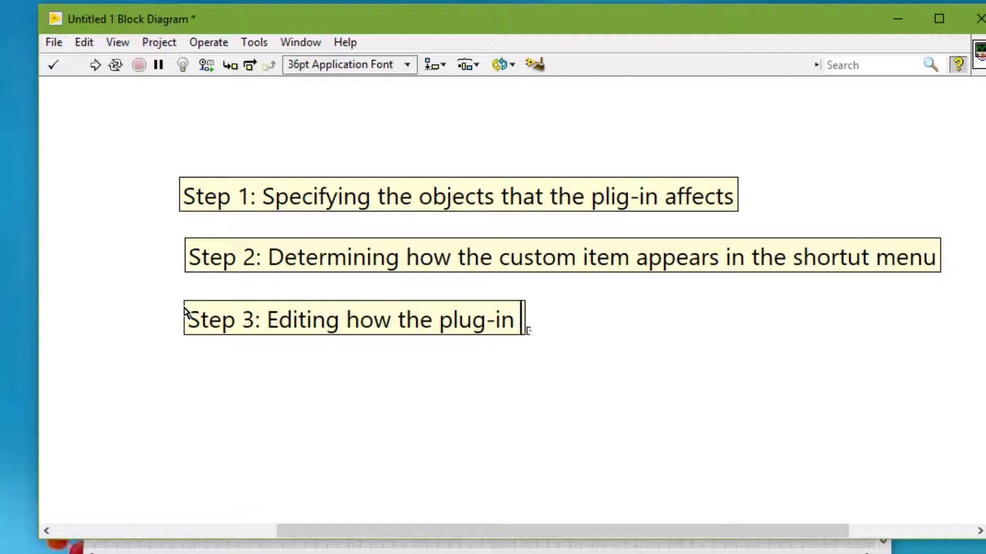
{"action": "type", "text": " execu"}
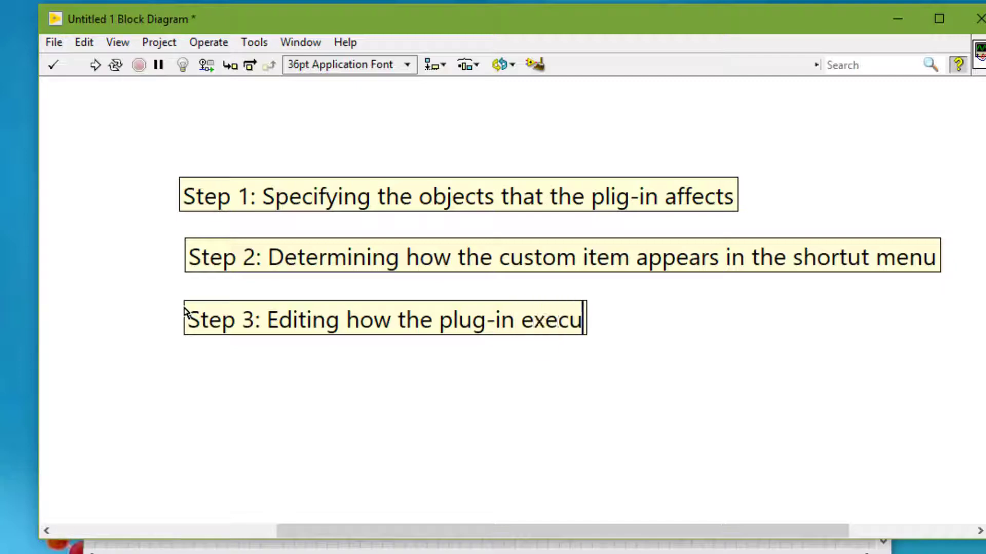
{"action": "type", "text": "tes"}
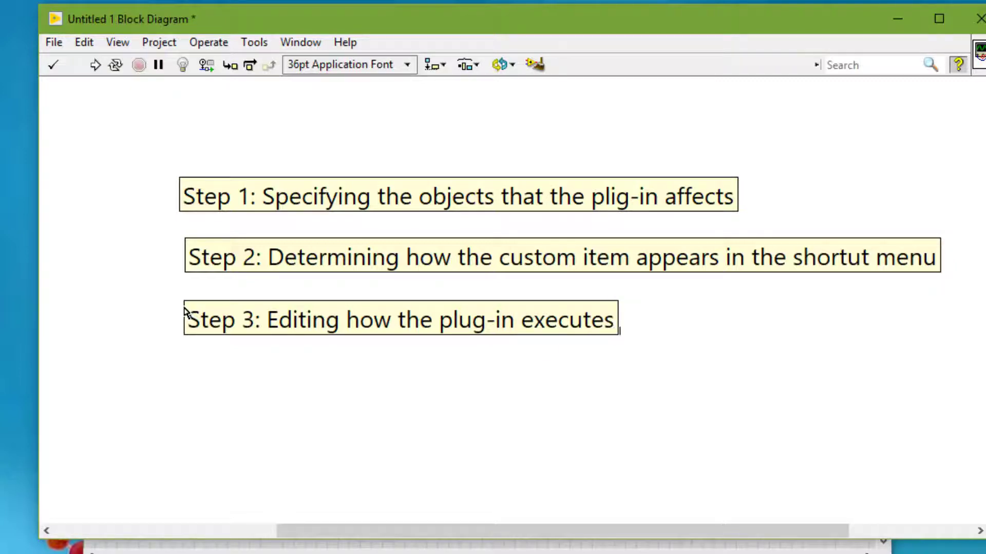
{"action": "type", "text": " when"}
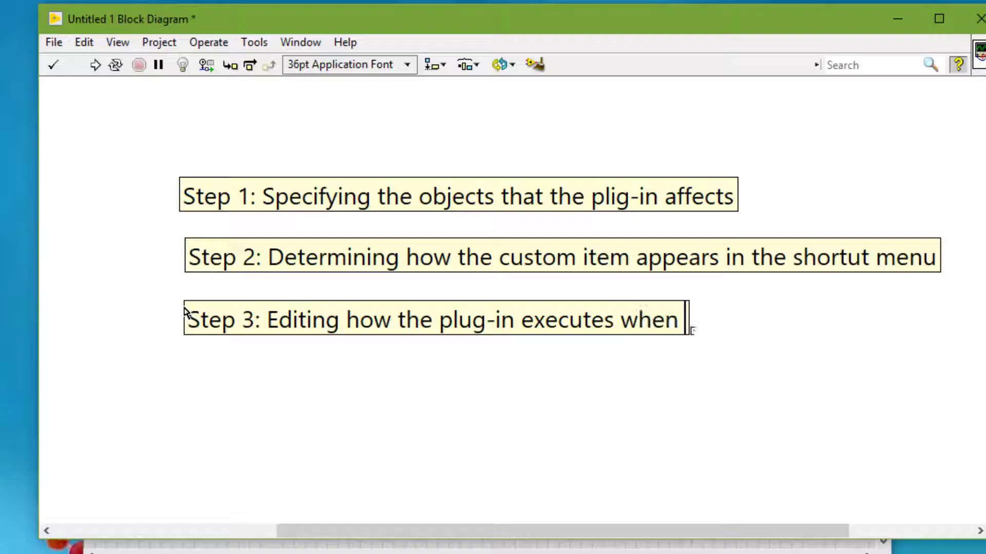
{"action": "type", "text": " we"}
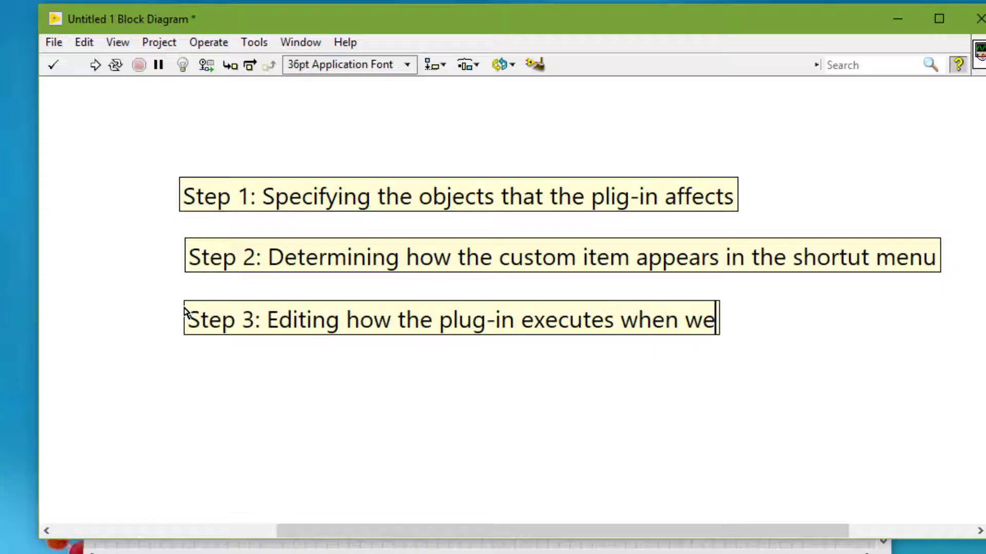
{"action": "type", "text": " select"}
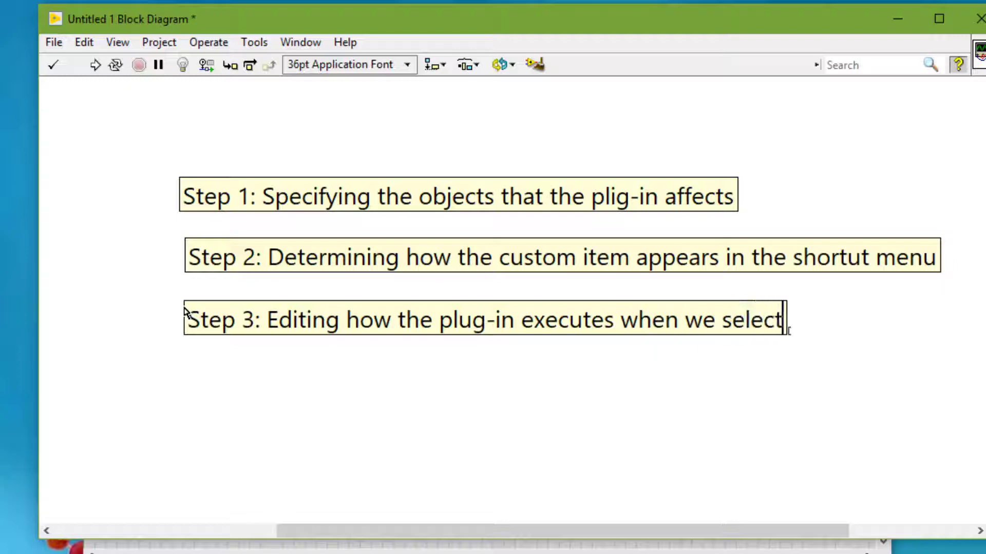
{"action": "type", "text": " the "}
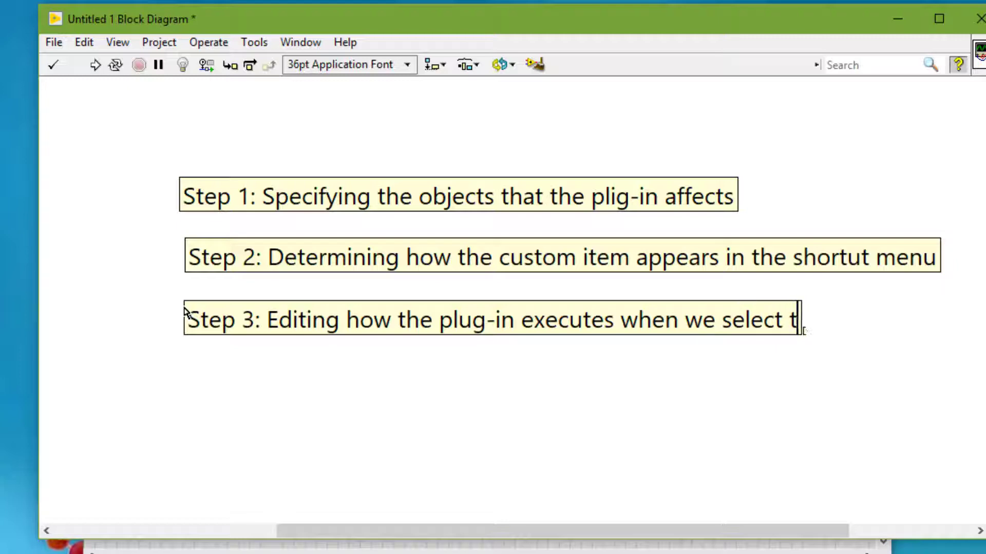
{"action": "type", "text": "c"}
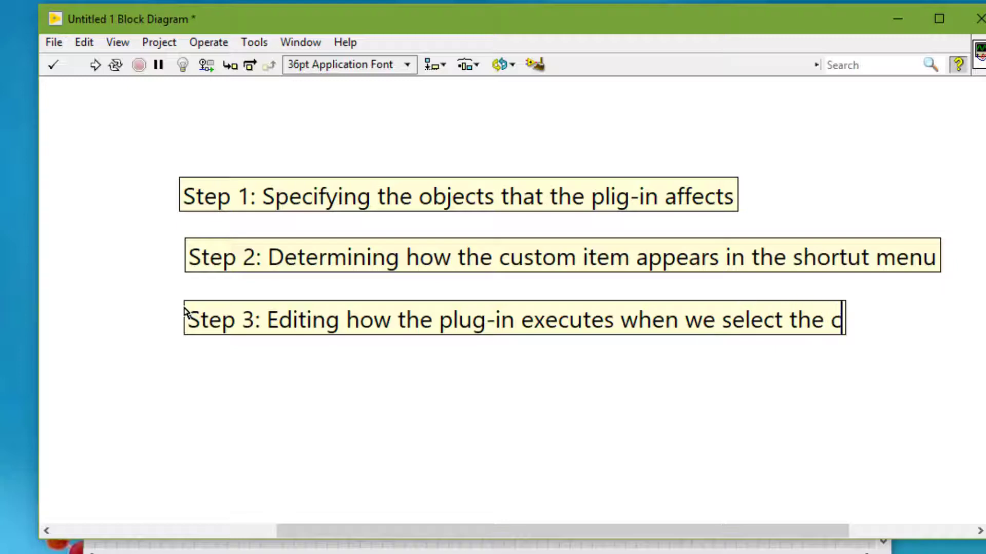
{"action": "type", "text": "ustom item"}
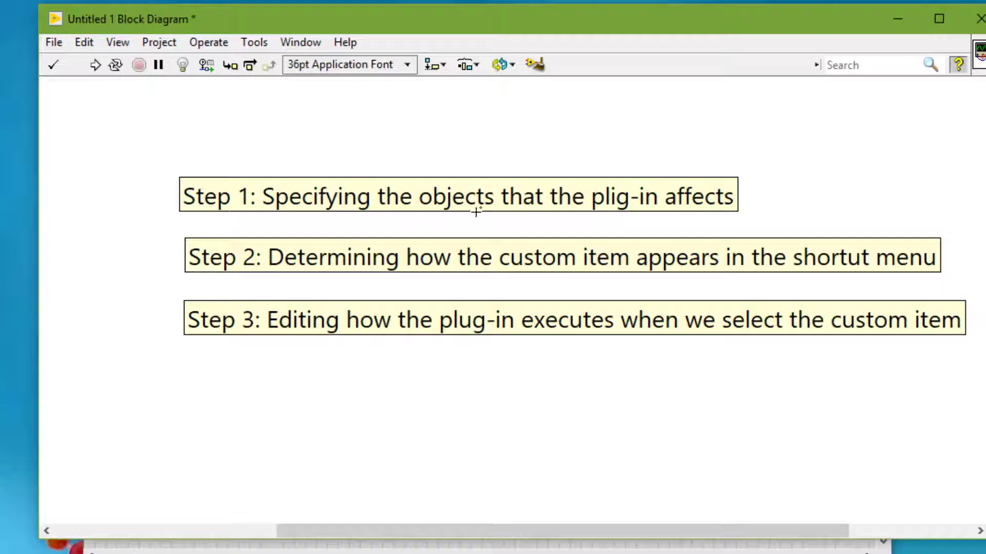
Correct the misspelled word "plig-in" to "plug-in" in the Step 1 label
{"action": "left_click", "coordinate": [616, 198]}
{"action": "double_click", "coordinate": [616, 198]}
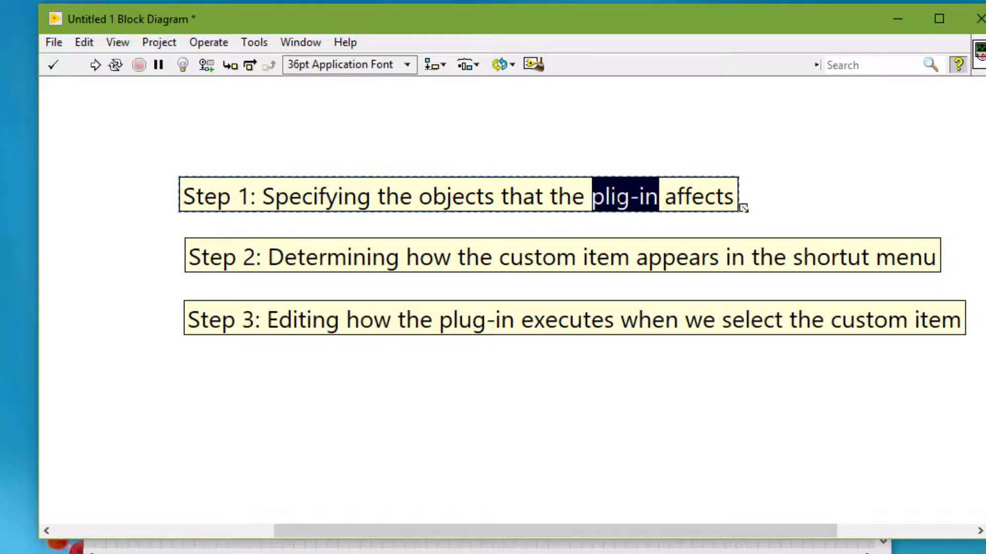
{"action": "left_click", "coordinate": [616, 198]}
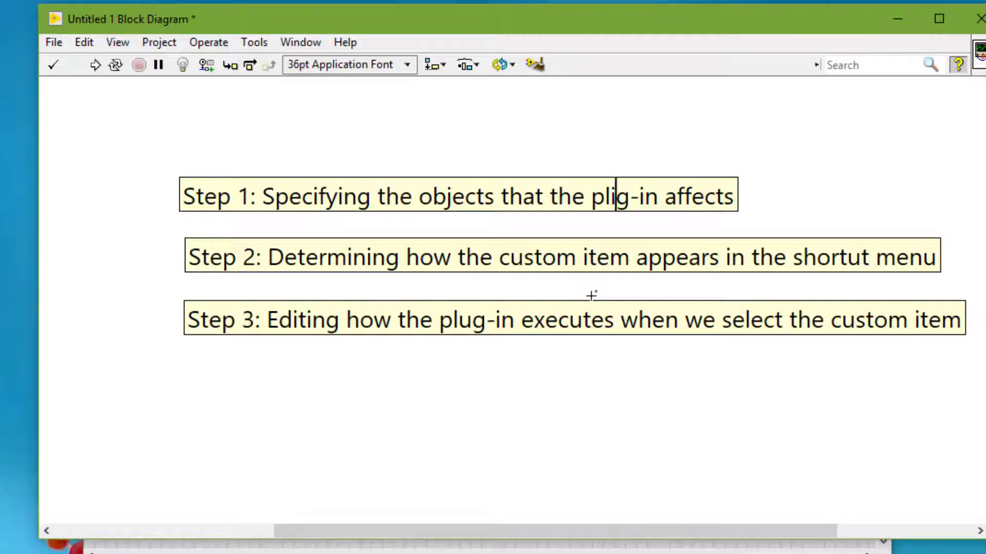
{"action": "key", "text": "BackSpace"}
{"action": "type", "text": "u"}
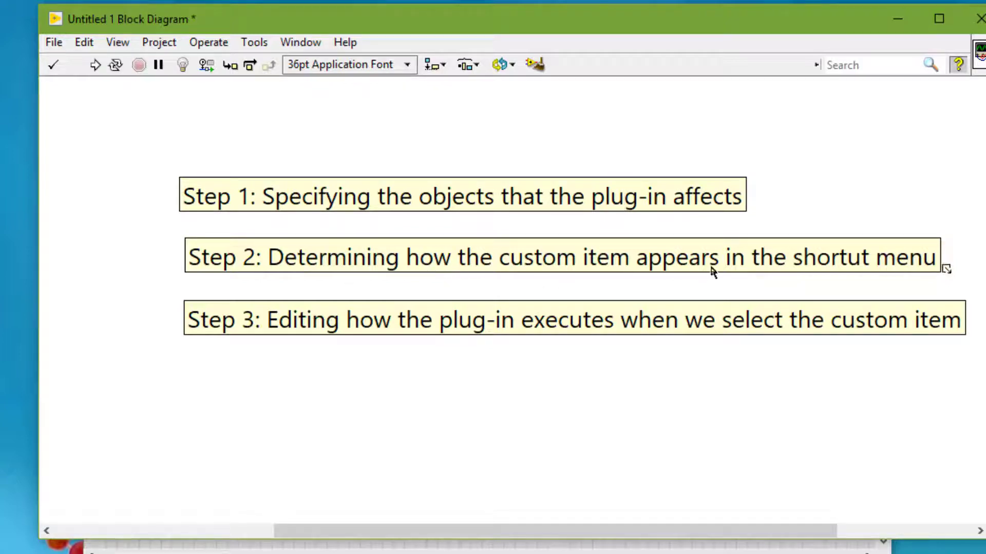
Correct the misspelled word "shortut" to "shortcut" in the Step 2 label
{"action": "double_click", "coordinate": [841, 258]}
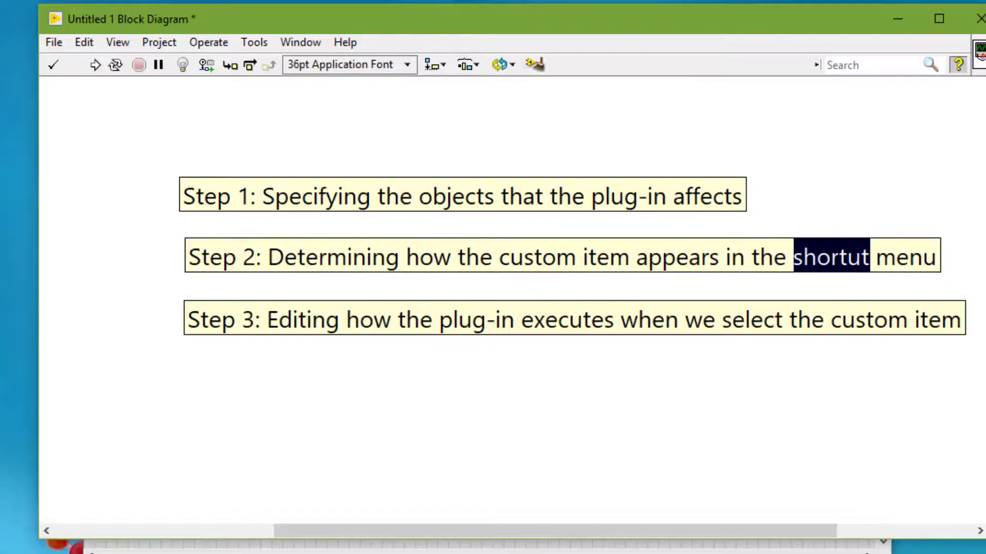
{"action": "left_click", "coordinate": [839, 257]}
{"action": "type", "text": "c"}
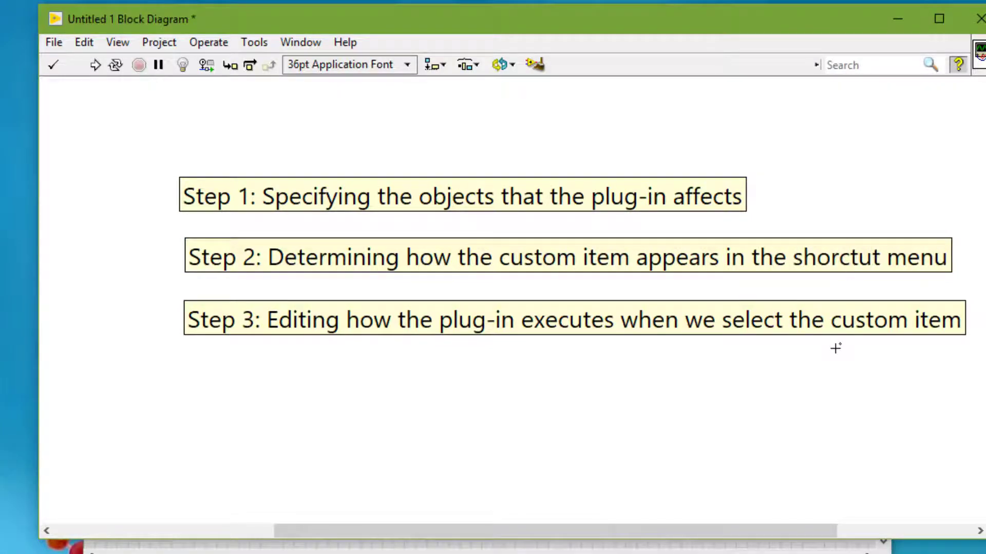
{"action": "key", "text": "BackSpace"}
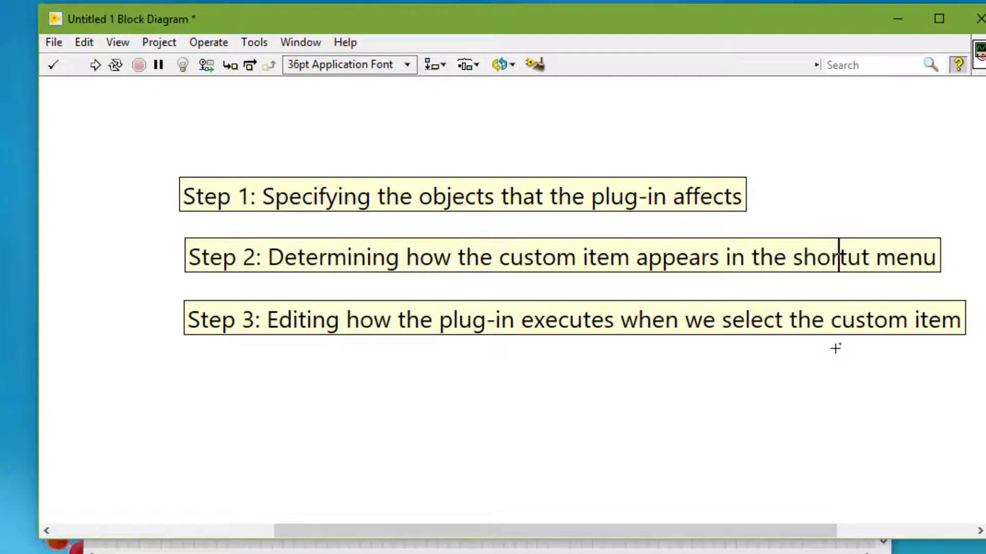
{"action": "key", "text": "Right"}
{"action": "type", "text": "c"}
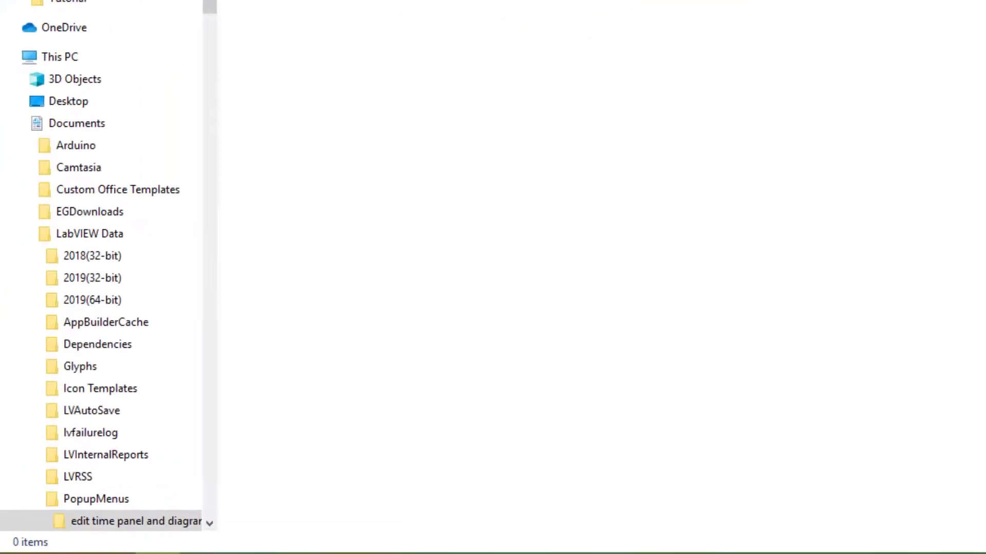
Browse to the LabVIEW 2019 folder under Program Files (x86)\National Instruments on the C: drive
{"action": "scroll", "coordinate": [208, 442], "scroll_direction": "down", "scroll_amount": 10}
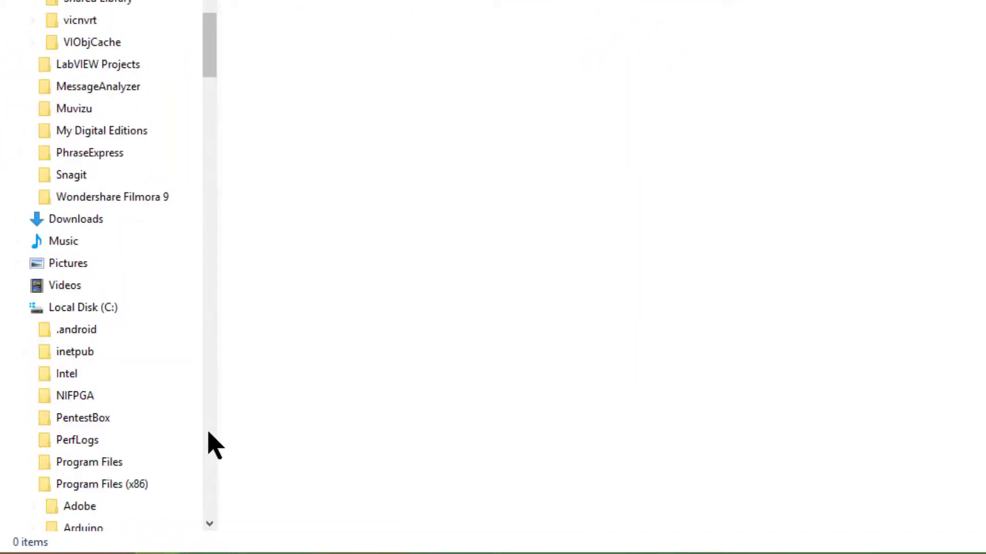
{"action": "scroll", "coordinate": [209, 434], "scroll_direction": "down", "scroll_amount": 10}
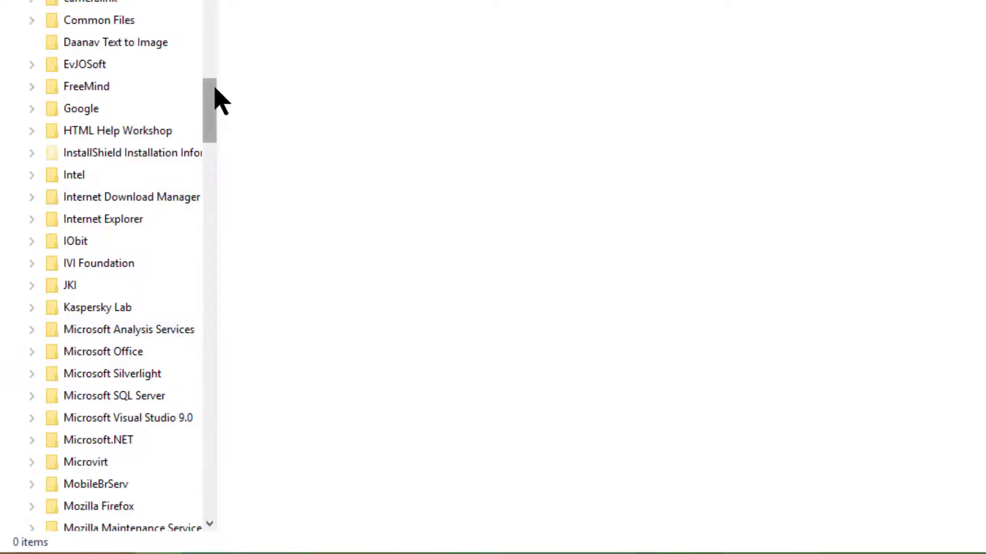
{"action": "left_click", "coordinate": [215, 54]}
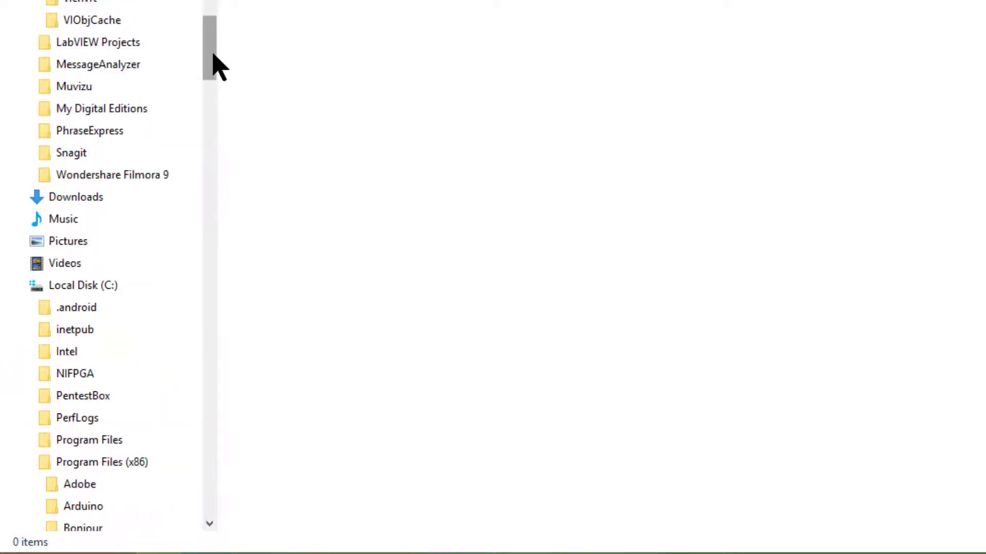
{"action": "left_click", "coordinate": [112, 467]}
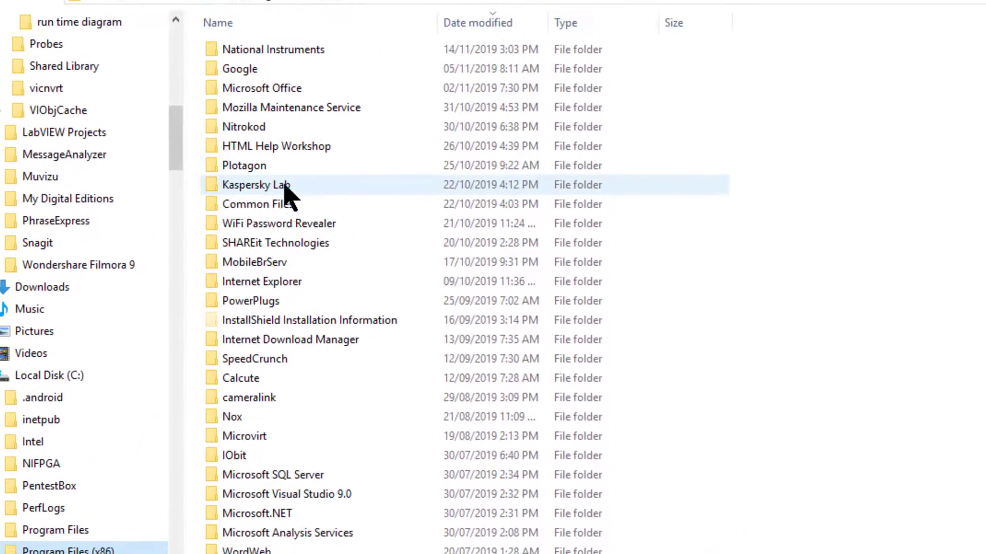
{"action": "left_click", "coordinate": [280, 61]}
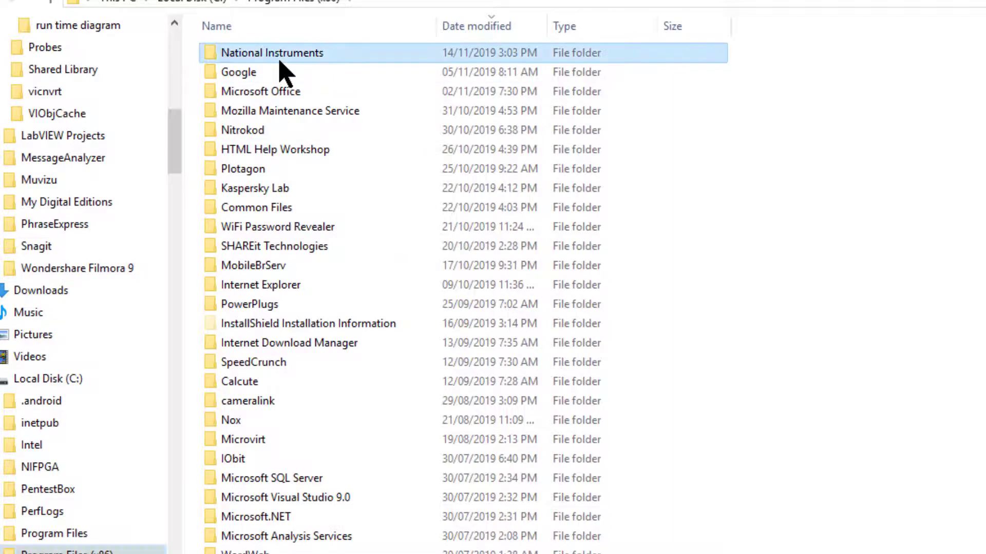
{"action": "double_click", "coordinate": [280, 61]}
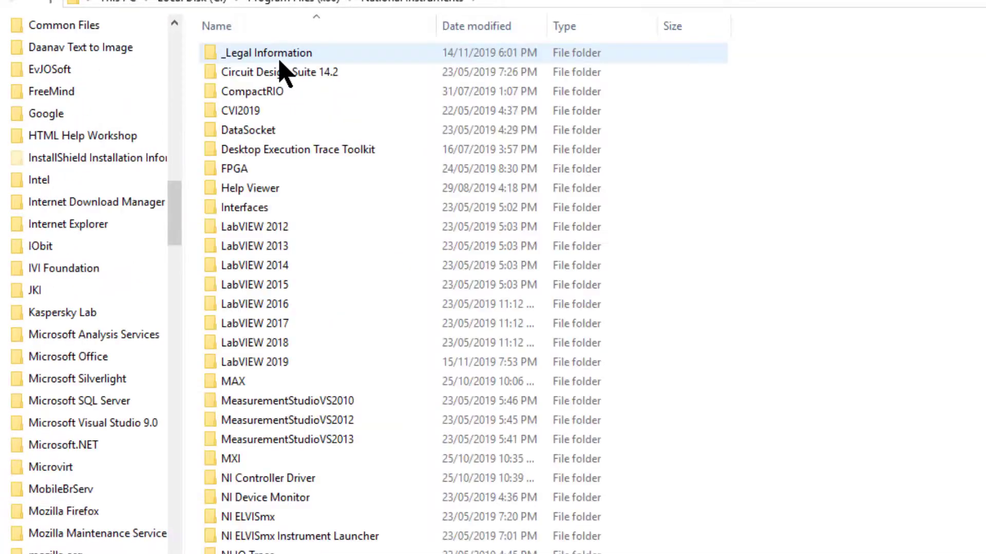
{"action": "double_click", "coordinate": [268, 364]}
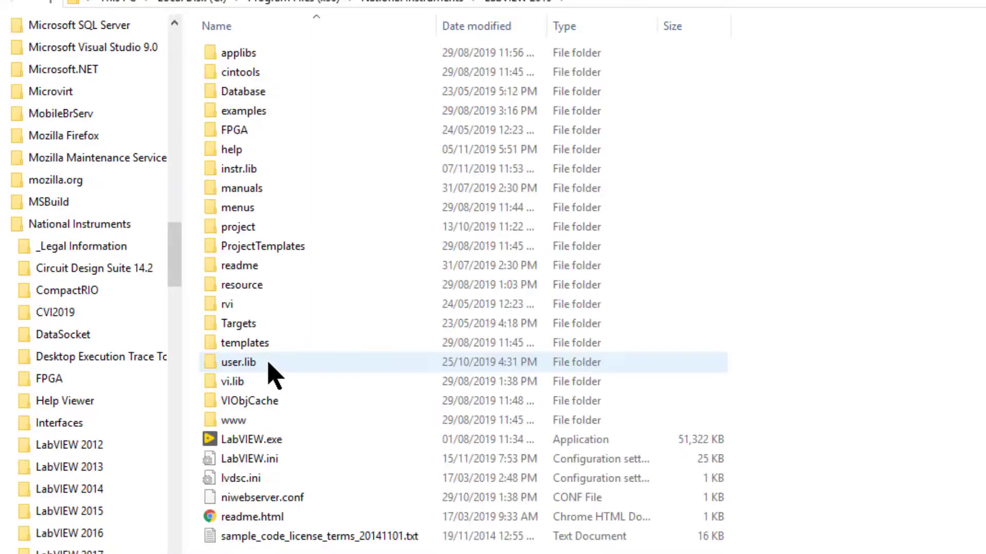
Open the resource\plugins\PopupMenus folder inside the LabVIEW 2019 installation
{"action": "left_click", "coordinate": [255, 290]}
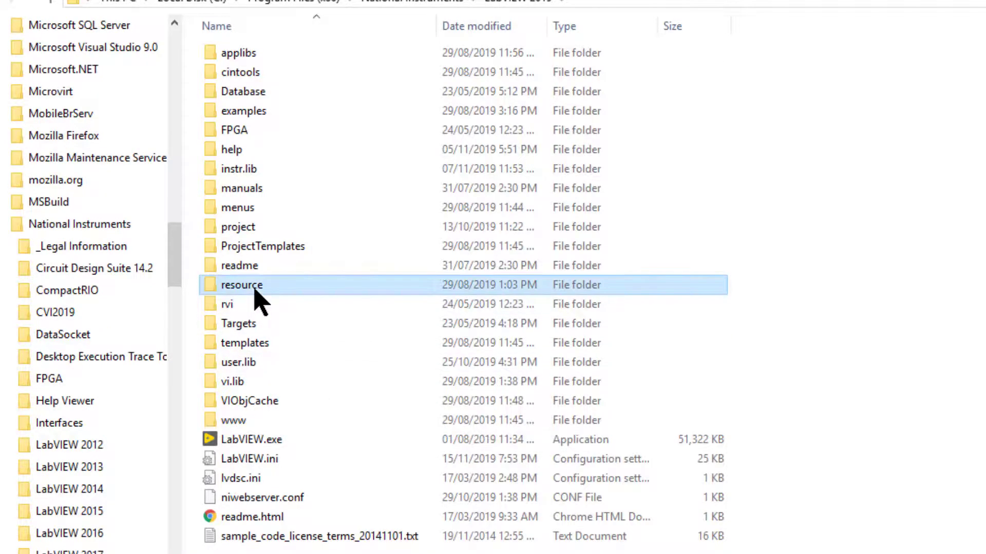
{"action": "double_click", "coordinate": [257, 288]}
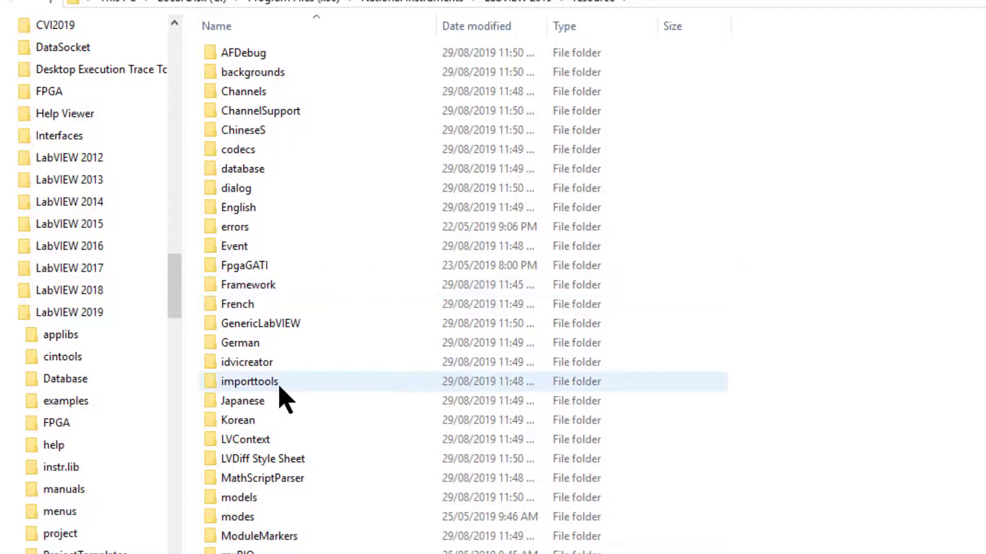
{"action": "scroll", "coordinate": [281, 395], "scroll_direction": "down", "scroll_amount": 8}
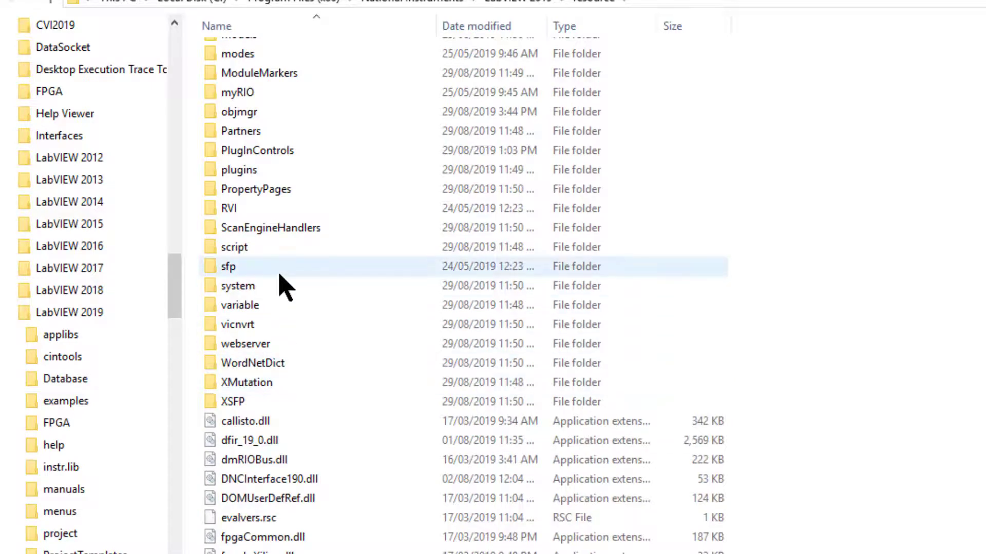
{"action": "left_click", "coordinate": [250, 173]}
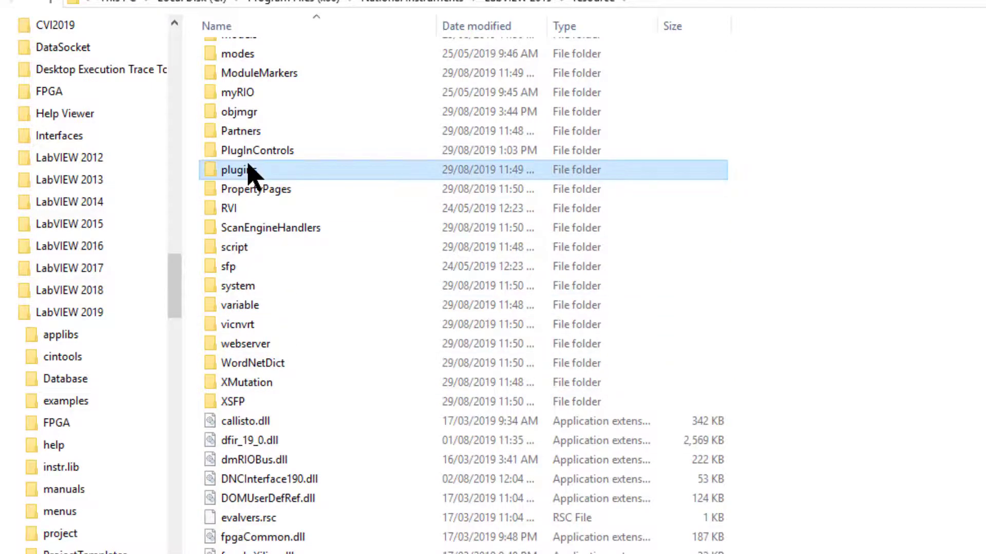
{"action": "double_click", "coordinate": [249, 165]}
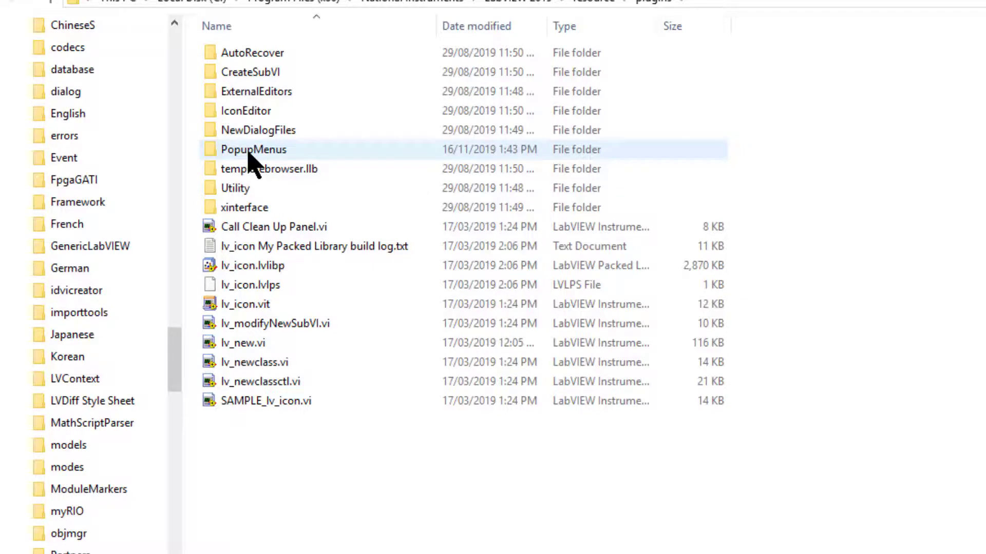
{"action": "left_click", "coordinate": [250, 162]}
{"action": "double_click", "coordinate": [249, 153]}
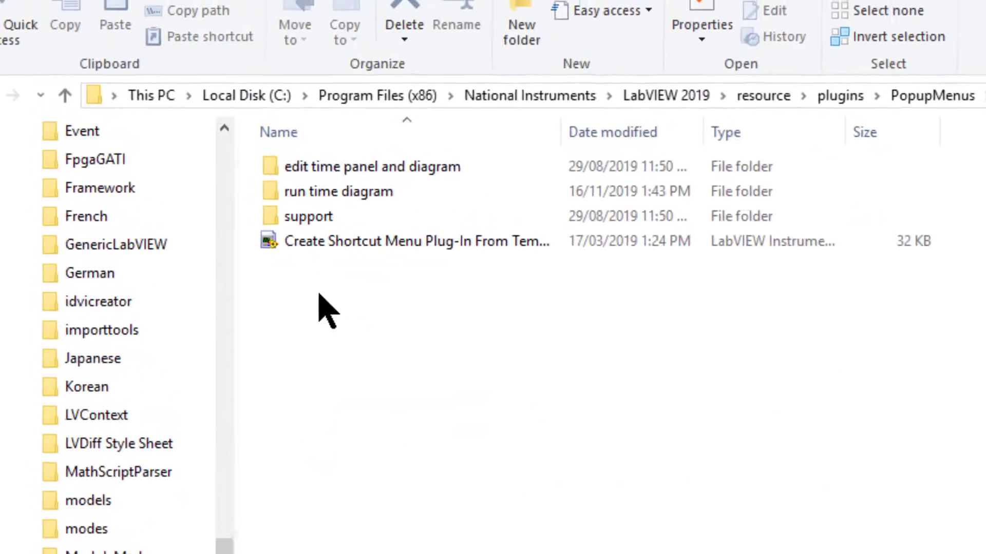
Open Create Shortcut Menu Plug-In From Template.vi and run it to generate an edit-time plug-in named "test"
{"action": "double_click", "coordinate": [575, 134]}
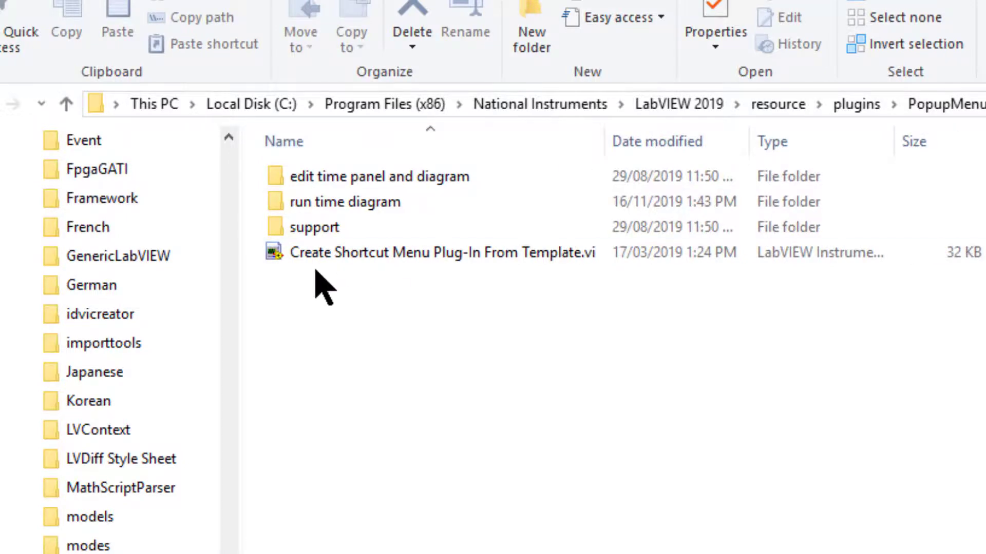
{"action": "double_click", "coordinate": [470, 258]}
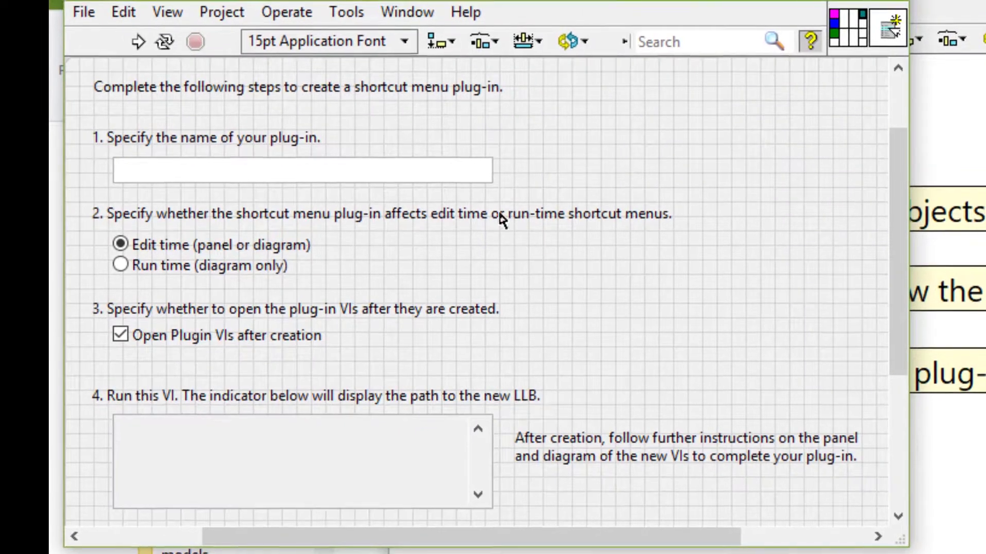
{"action": "left_click", "coordinate": [454, 171]}
{"action": "left_click", "coordinate": [454, 171]}
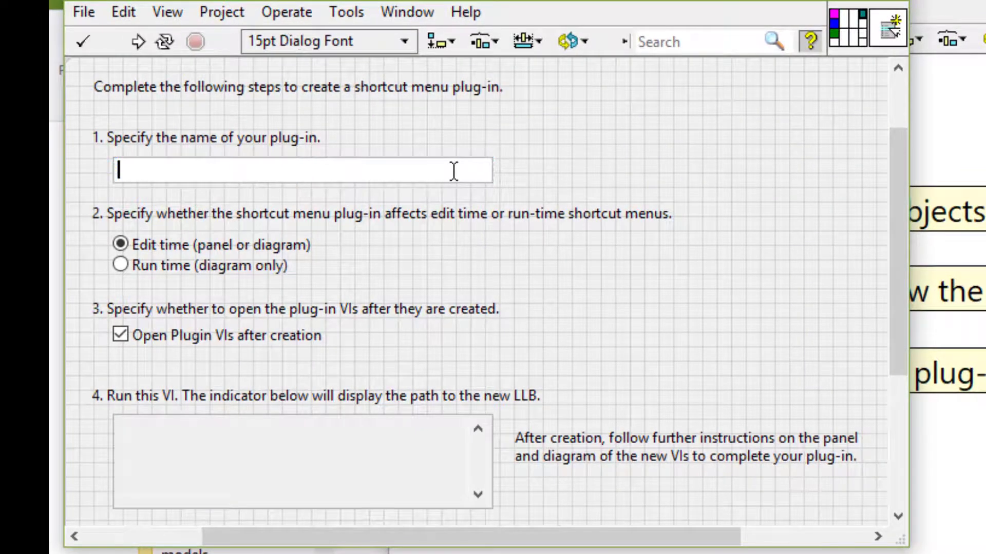
{"action": "type", "text": "test"}
{"action": "left_click", "coordinate": [139, 41]}
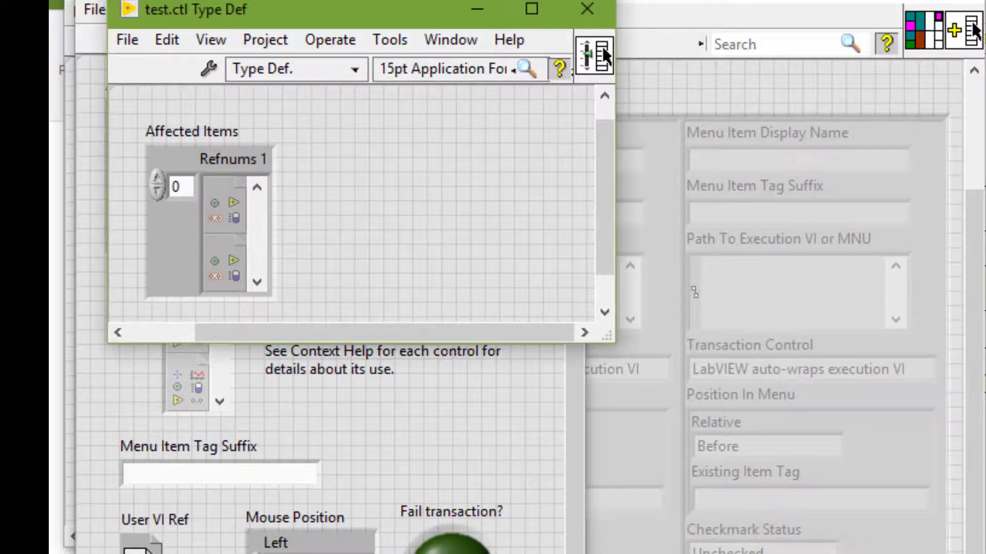
Review the generated test.ctl, Execute test.vi and test.vi with Context Help, closing each one and the template VI
{"action": "key", "text": "ctrl+h"}
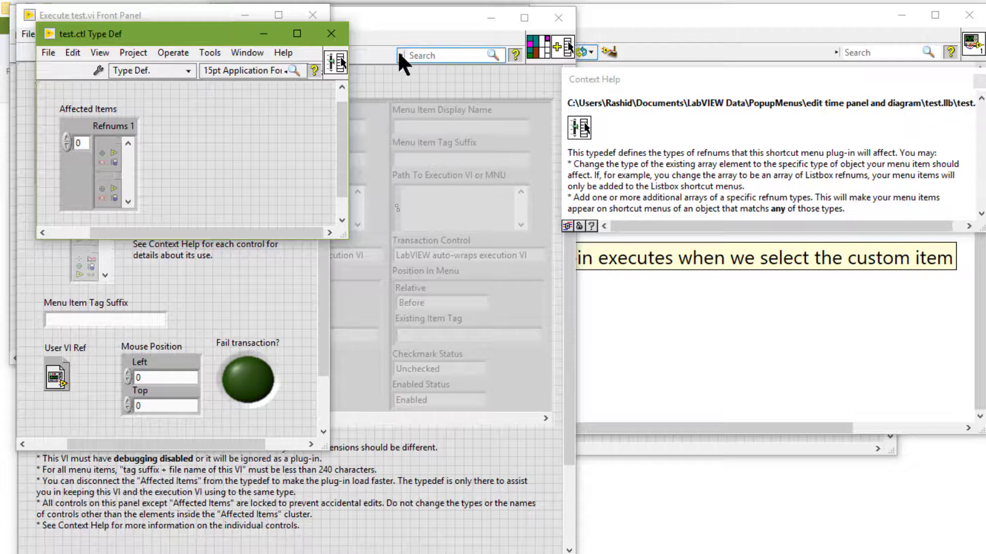
{"action": "left_click", "coordinate": [331, 34]}
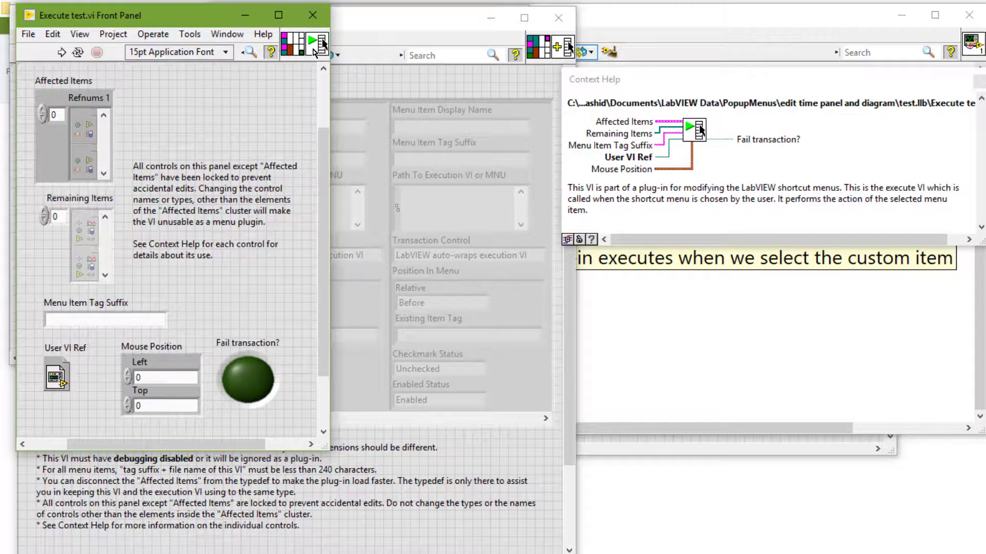
{"action": "left_click", "coordinate": [312, 15]}
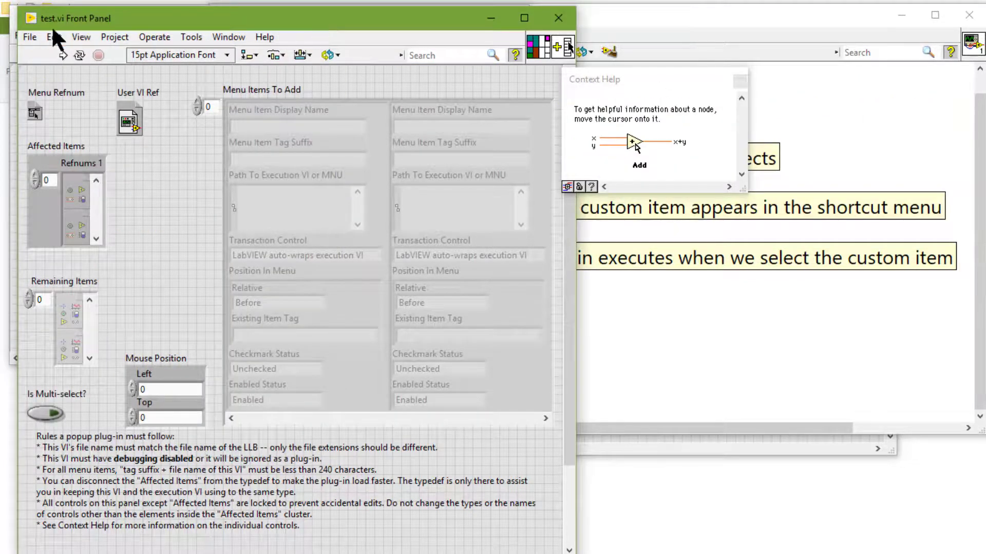
{"action": "mouse_move", "coordinate": [564, 55]}
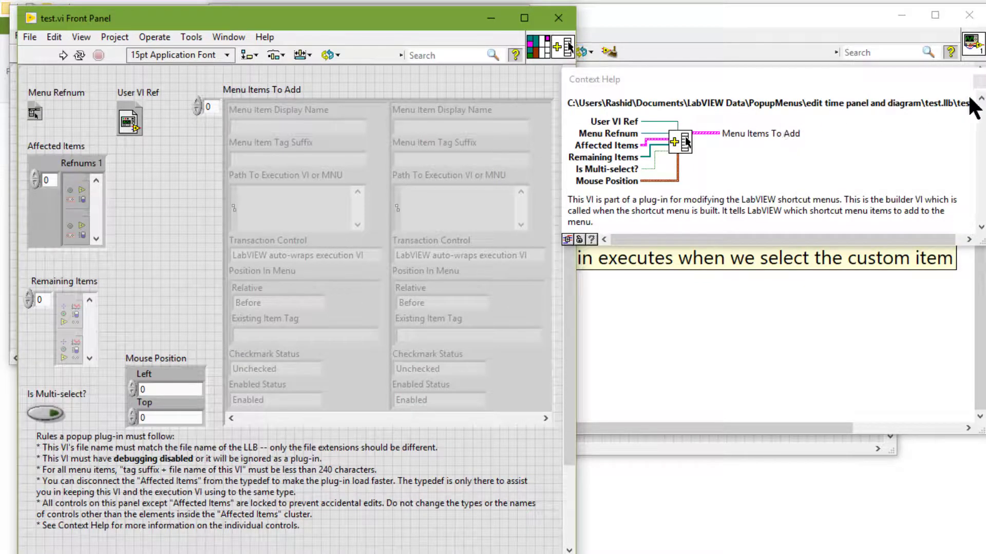
{"action": "left_click", "coordinate": [559, 19]}
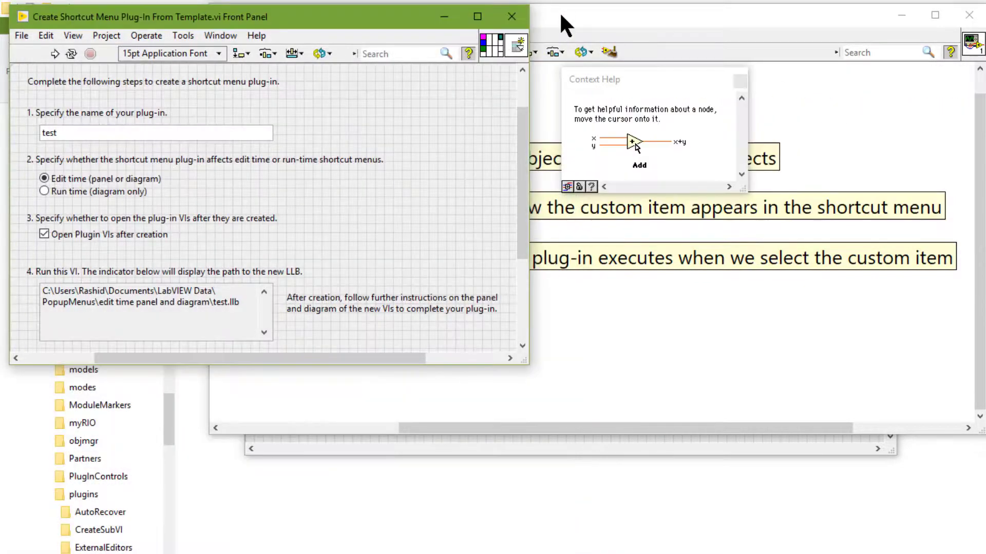
{"action": "left_click", "coordinate": [511, 16]}
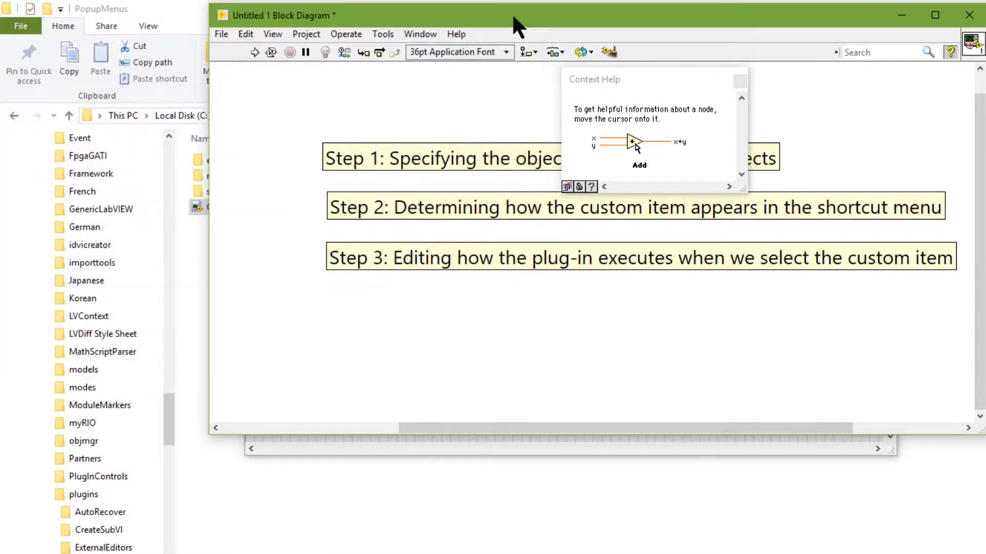
Browse to Documents\LabVIEW Data\PopupMenus\edit time panel and diagram to find the generated plug-in library
{"action": "left_click", "coordinate": [168, 153]}
{"action": "scroll", "coordinate": [168, 151], "scroll_direction": "up", "scroll_amount": 20}
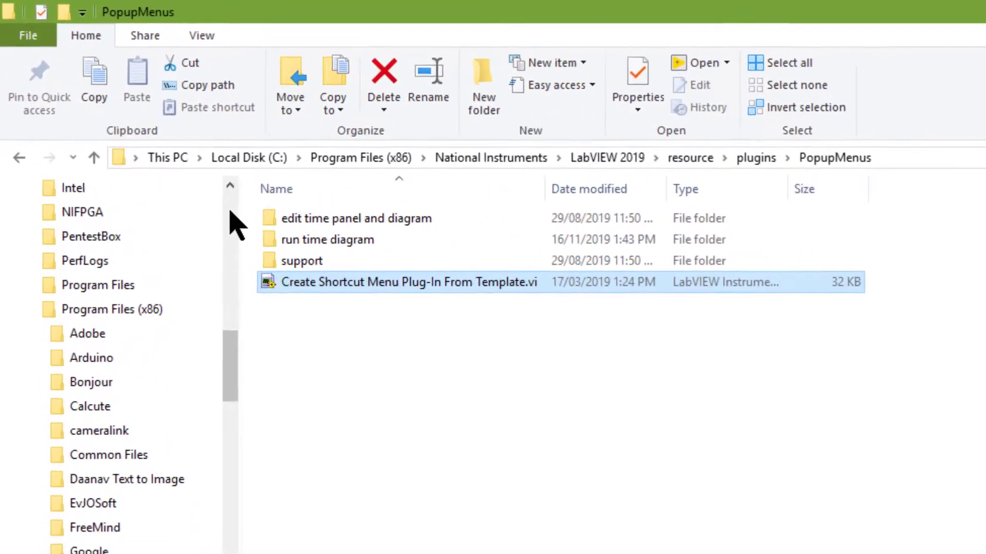
{"action": "scroll", "coordinate": [229, 225], "scroll_direction": "up", "scroll_amount": 10}
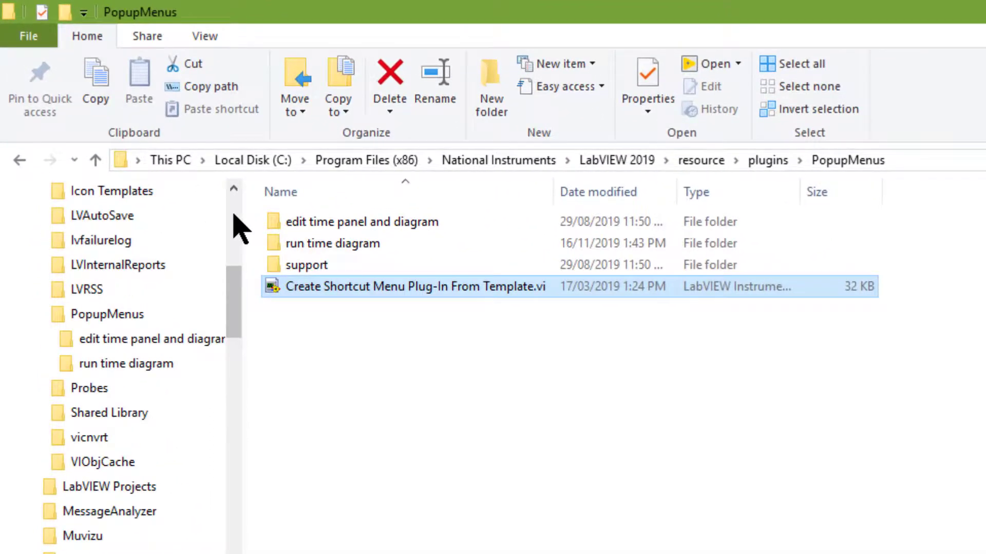
{"action": "scroll", "coordinate": [237, 225], "scroll_direction": "up", "scroll_amount": 5}
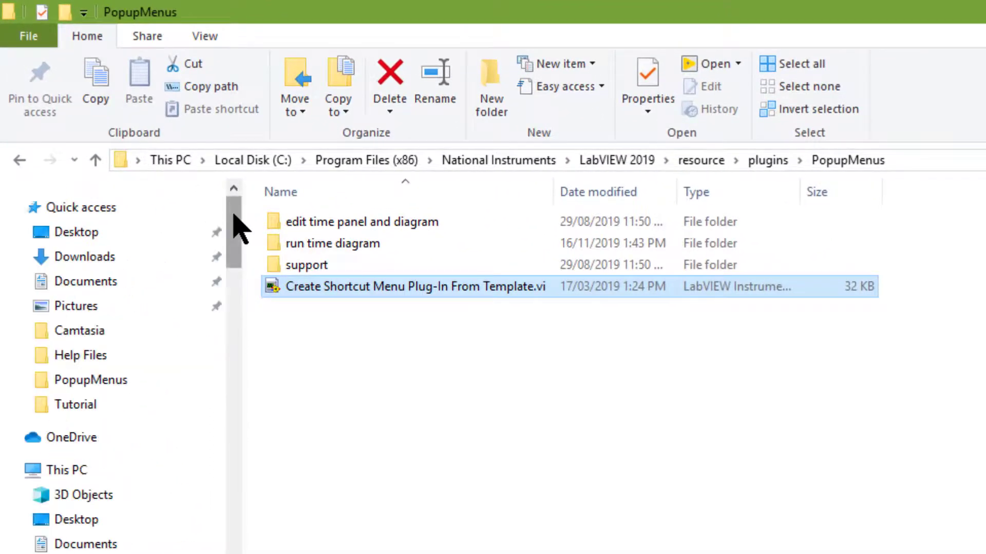
{"action": "left_click", "coordinate": [101, 283]}
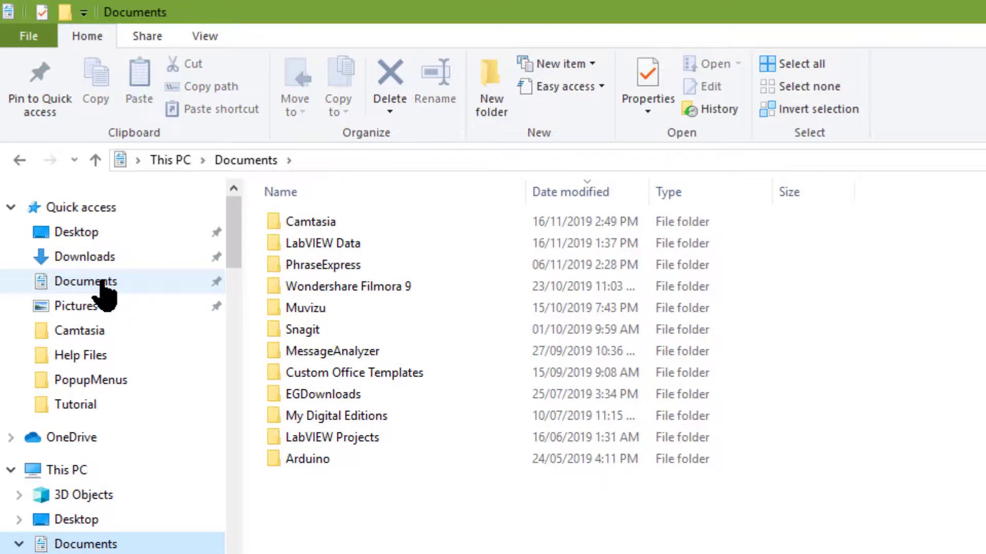
{"action": "left_click", "coordinate": [301, 243]}
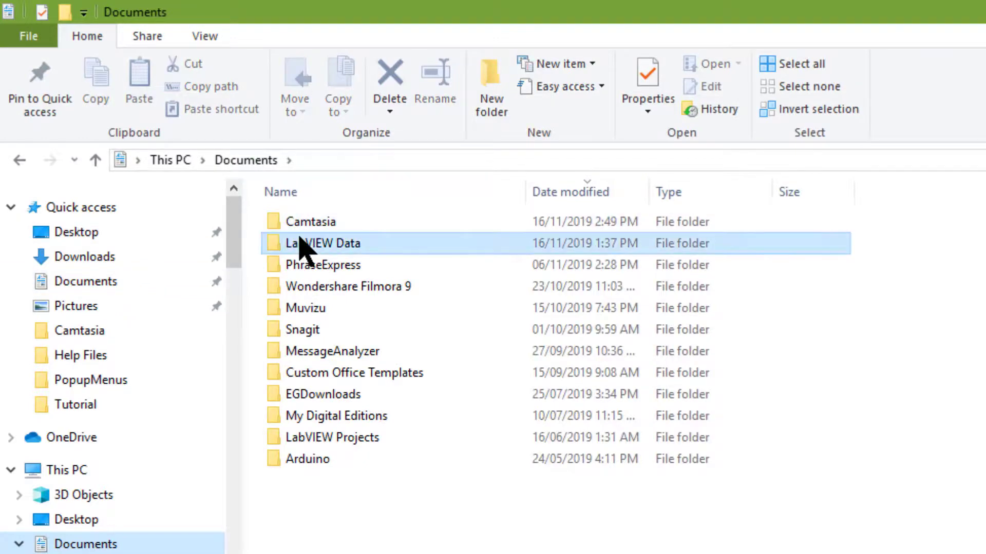
{"action": "double_click", "coordinate": [301, 243]}
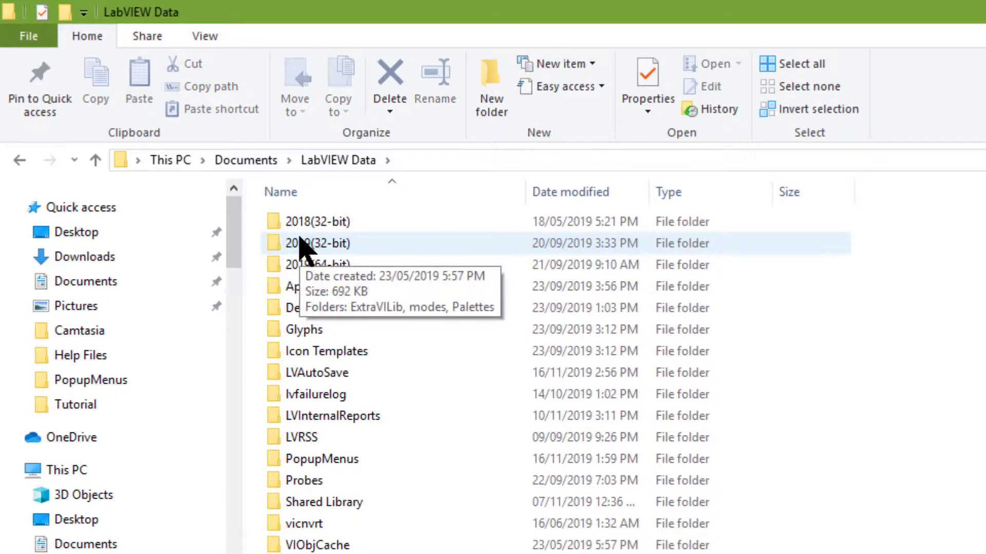
{"action": "double_click", "coordinate": [337, 464]}
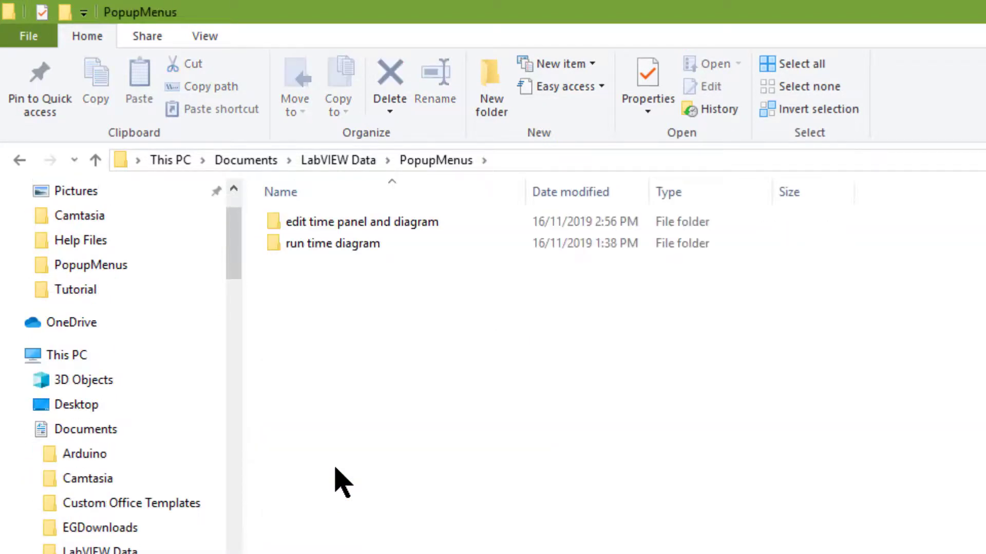
{"action": "double_click", "coordinate": [345, 226]}
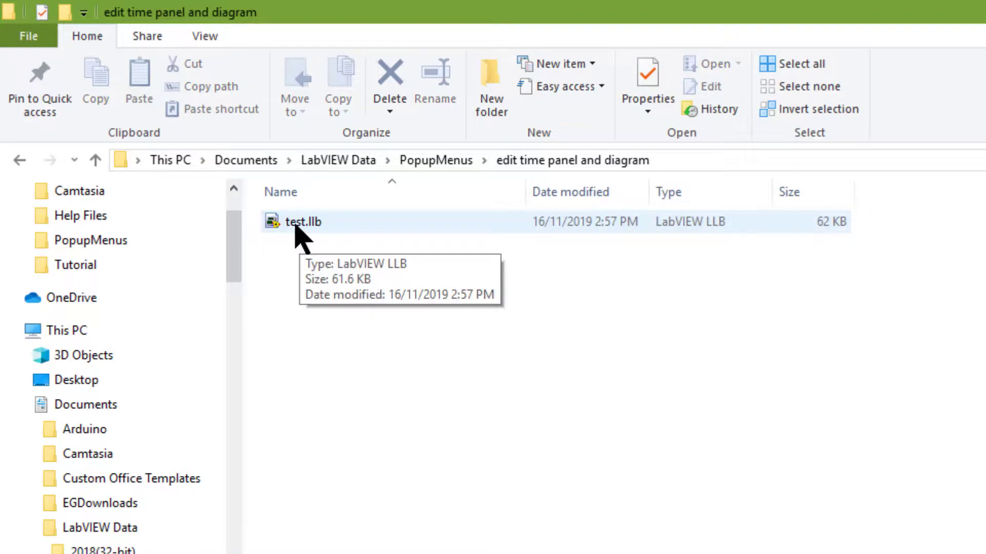
Open test.llb and inspect its Execute test.vi, test.ctl and test.vi files, then close the LLB Manager
{"action": "double_click", "coordinate": [297, 223]}
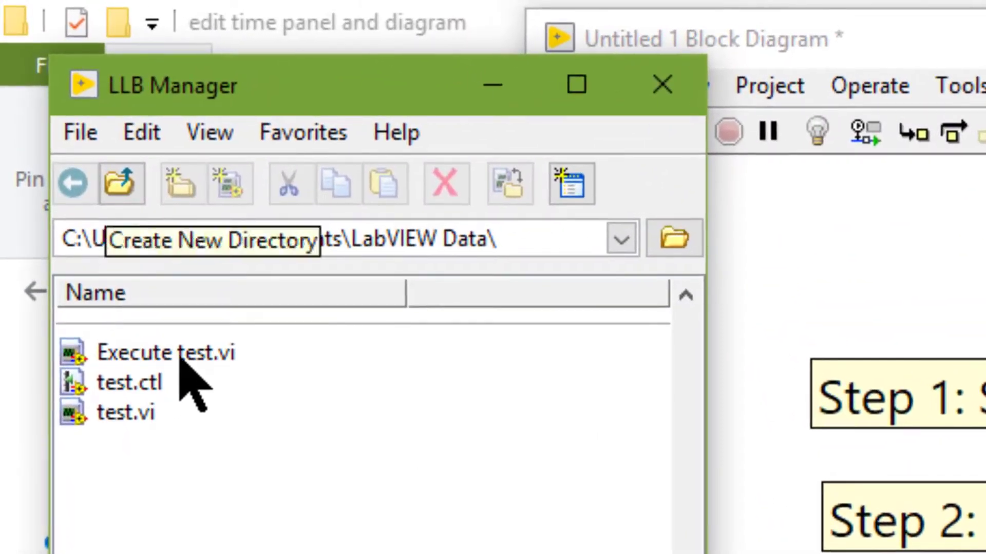
{"action": "left_click", "coordinate": [179, 357]}
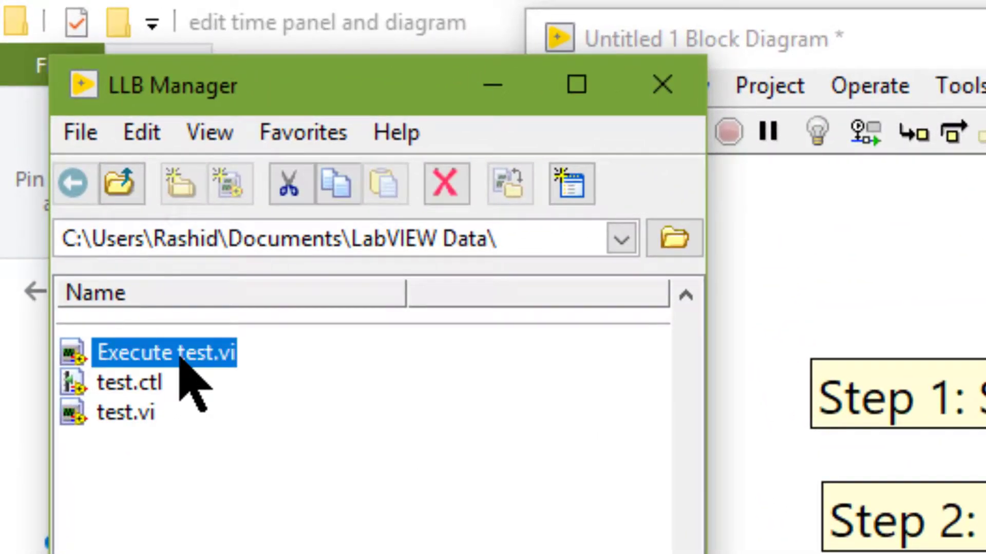
{"action": "left_click", "coordinate": [138, 390]}
{"action": "left_click", "coordinate": [136, 418]}
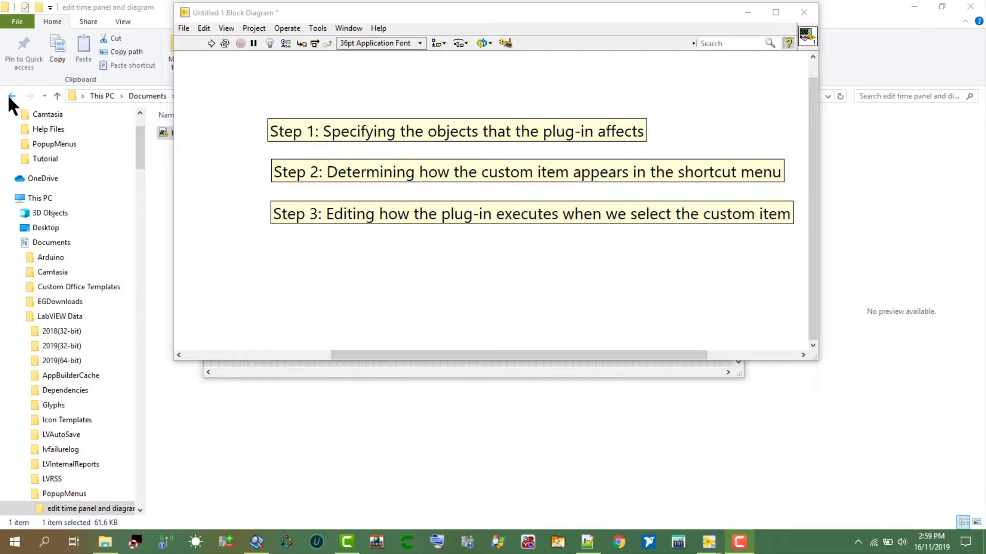
Return to the LabVIEW 2019 PopupMenus folder and reopen Create Shortcut Menu Plug-In From Template.vi
{"action": "left_click", "coordinate": [10, 96]}
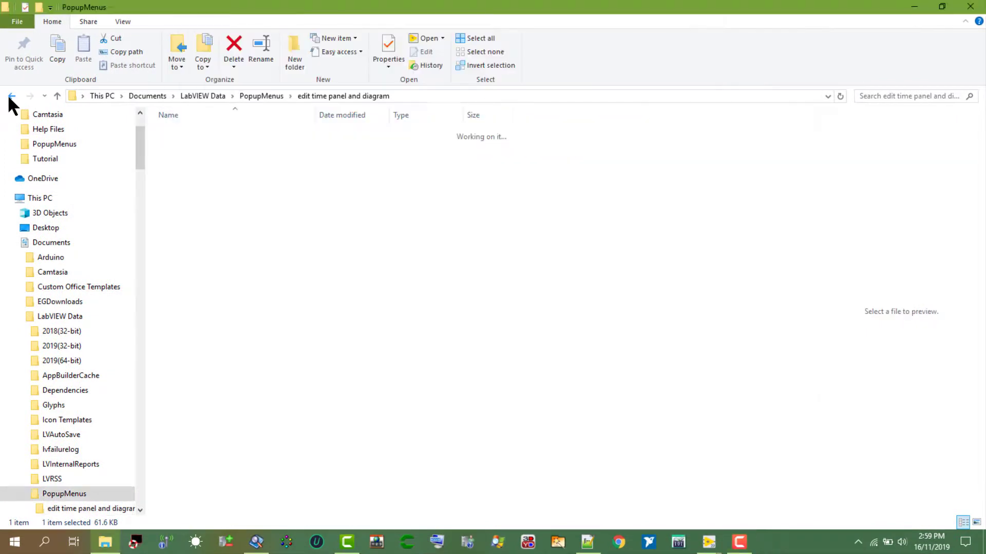
{"action": "left_click", "coordinate": [10, 97]}
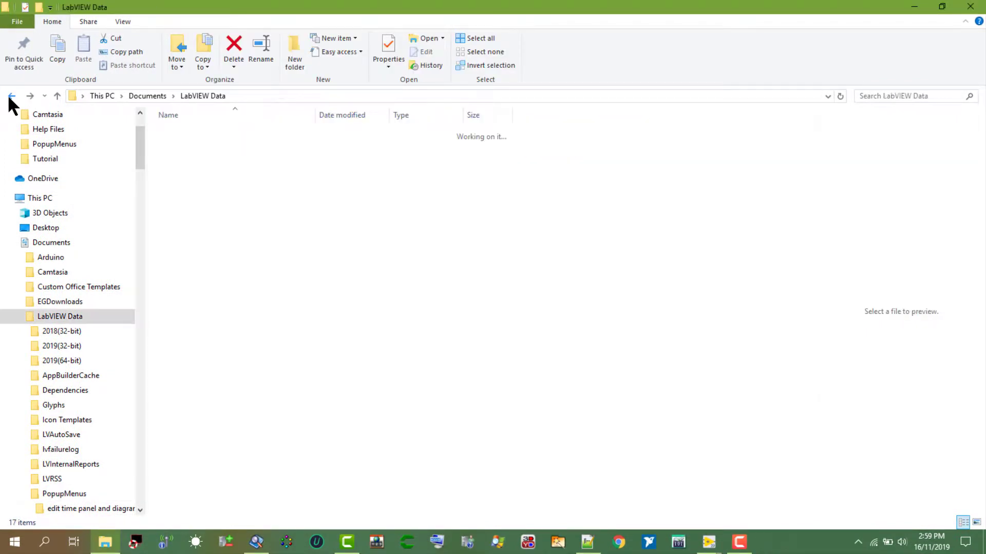
{"action": "left_click", "coordinate": [11, 96]}
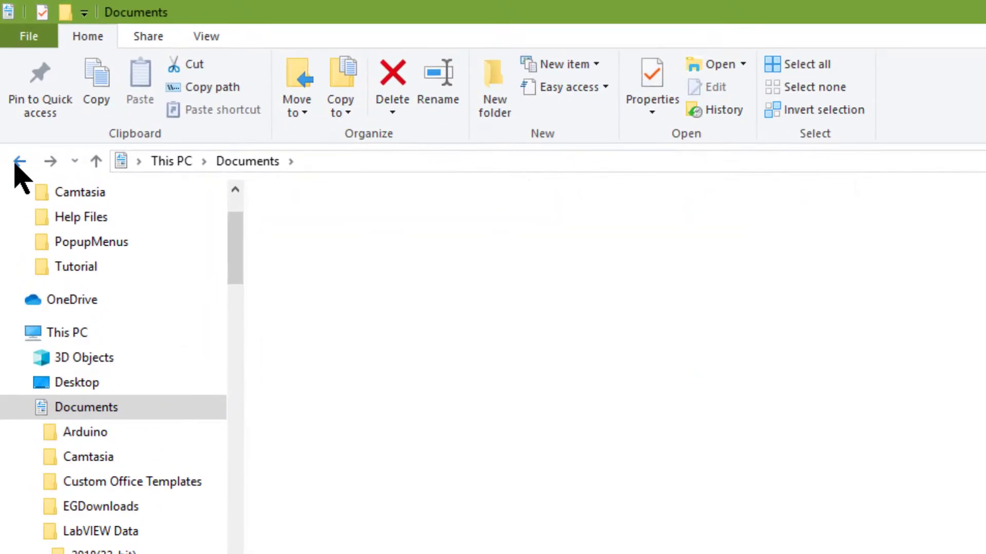
{"action": "left_click", "coordinate": [19, 162]}
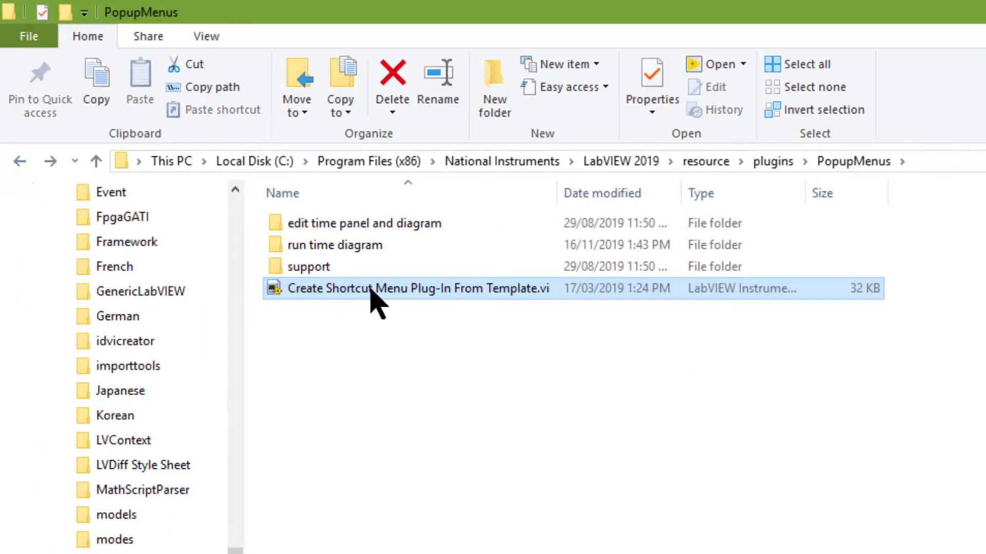
{"action": "double_click", "coordinate": [370, 290]}
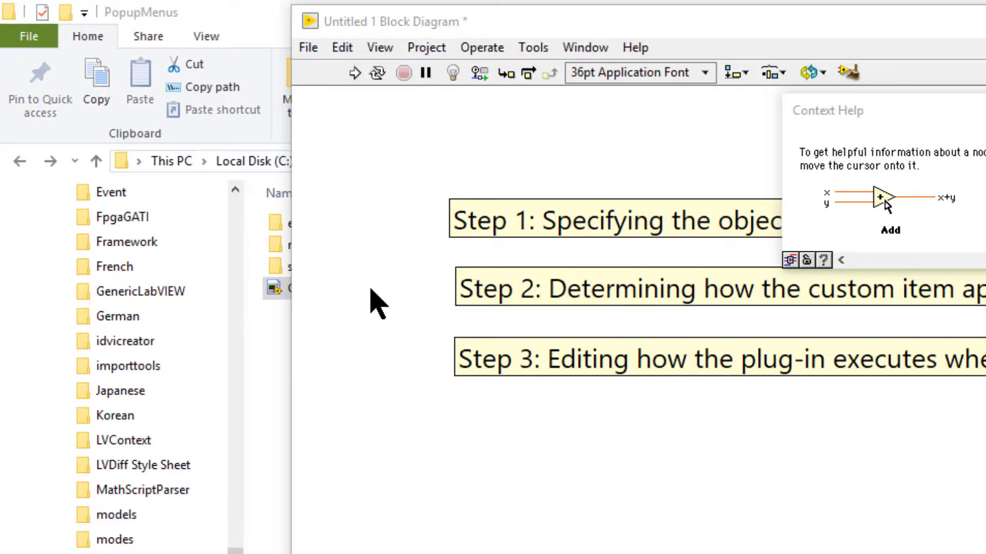